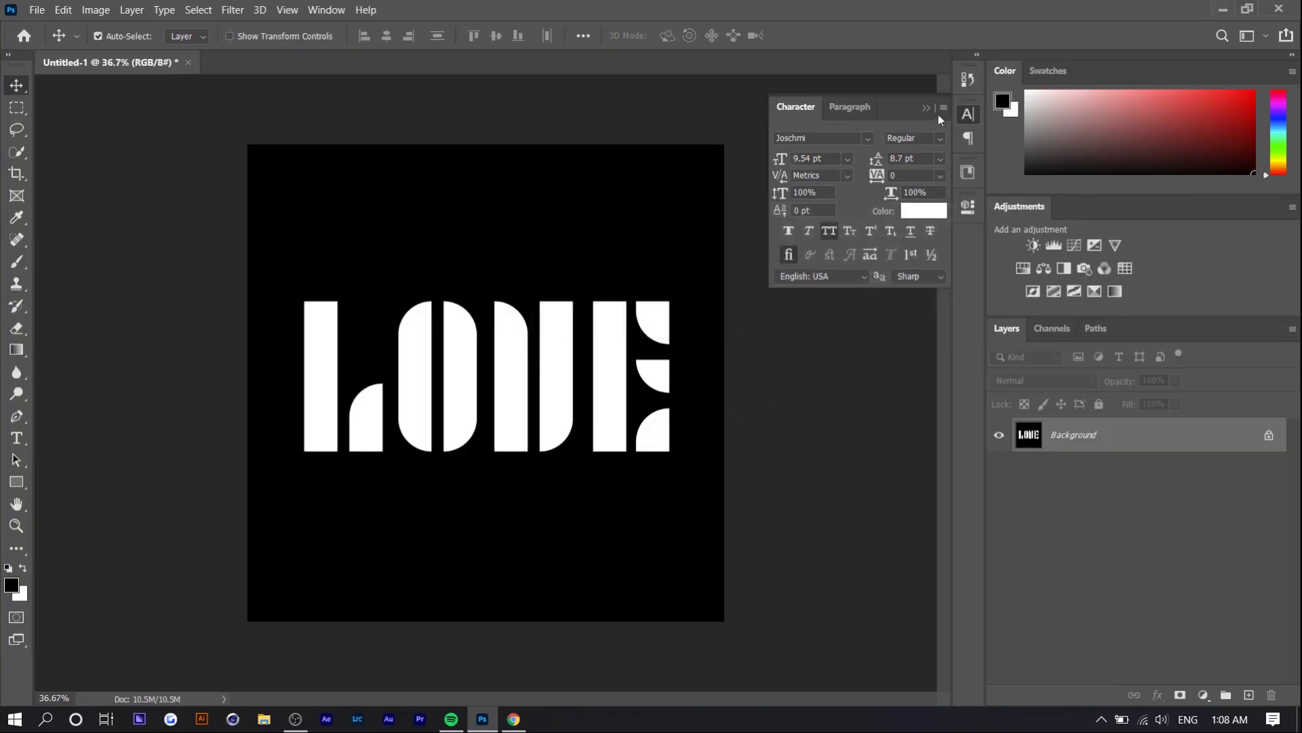
Collapse the Character panel beside the LOVE artwork into the dock
{"action": "left_click", "coordinate": [926, 108]}
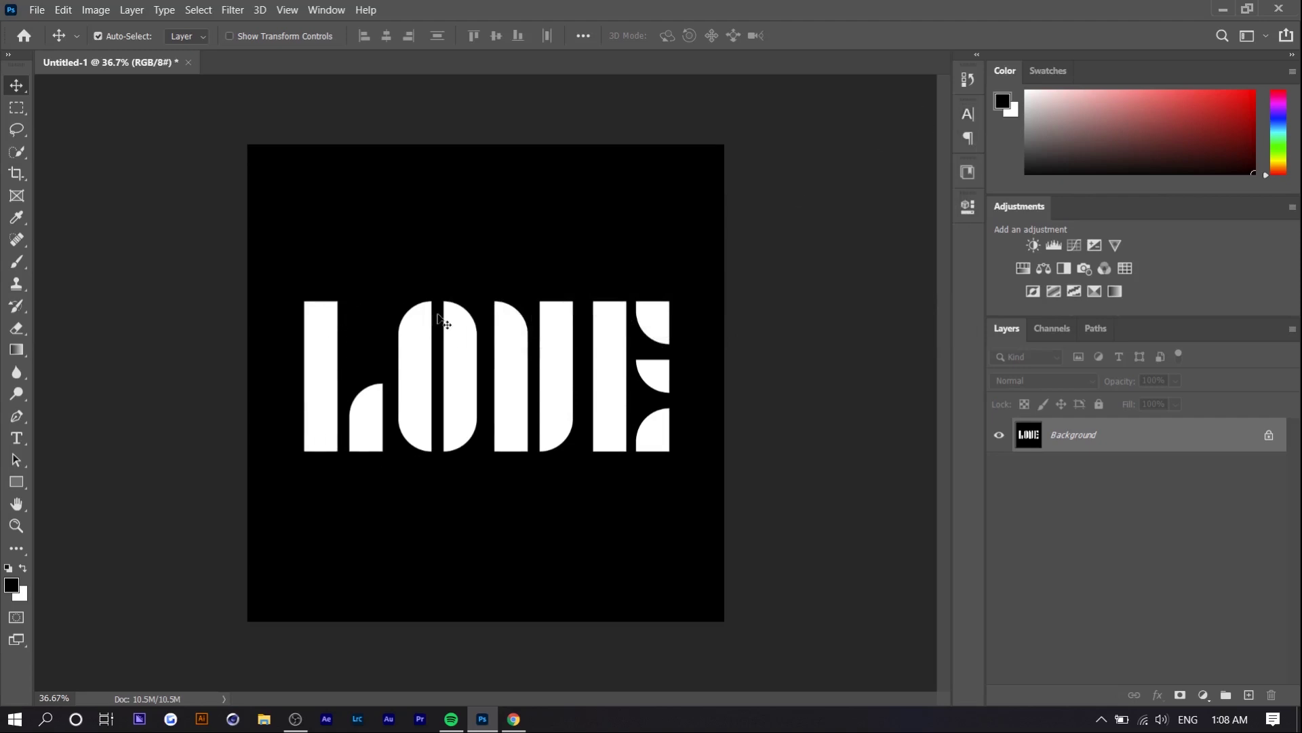
On the Hidden Treasures of the Bauhaus page, highlight the Joschmi Regular font name
{"action": "left_click", "coordinate": [529, 725]}
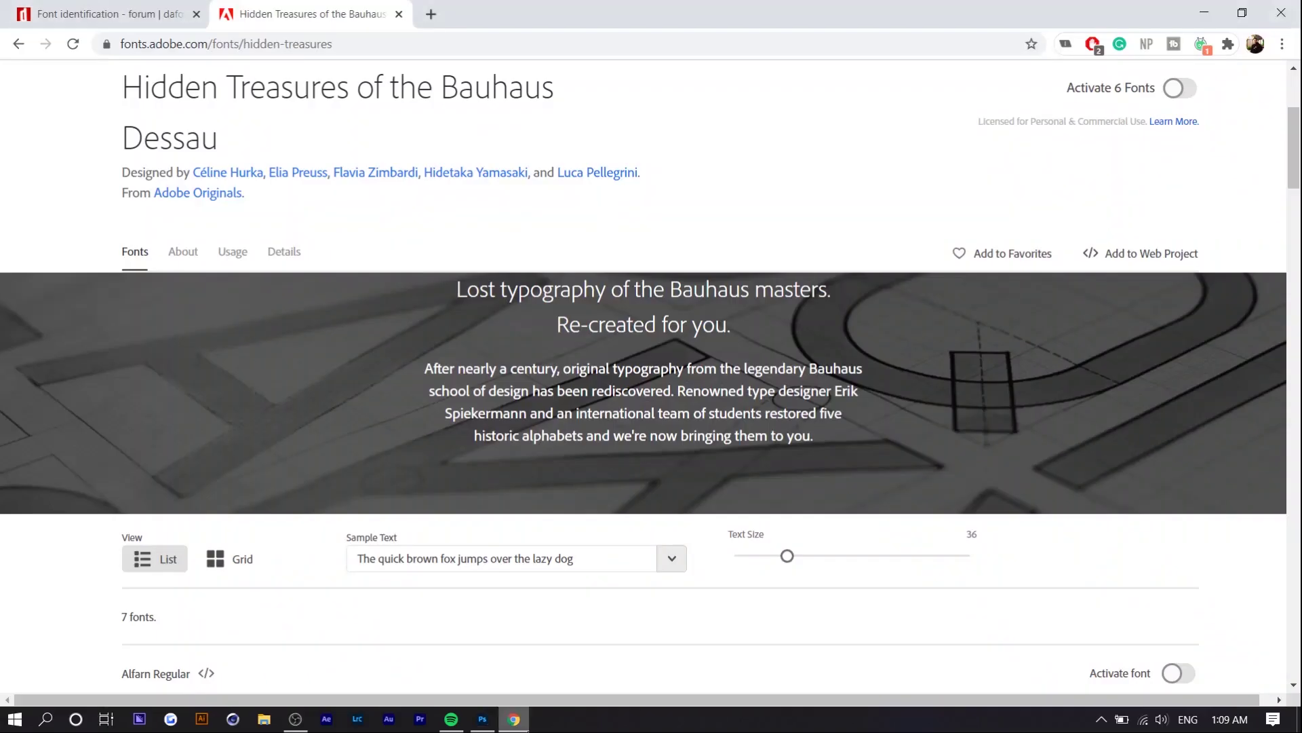
{"action": "scroll", "coordinate": [523, 414], "scroll_direction": "up", "scroll_amount": 2}
{"action": "scroll", "coordinate": [369, 378], "scroll_direction": "down", "scroll_amount": 10}
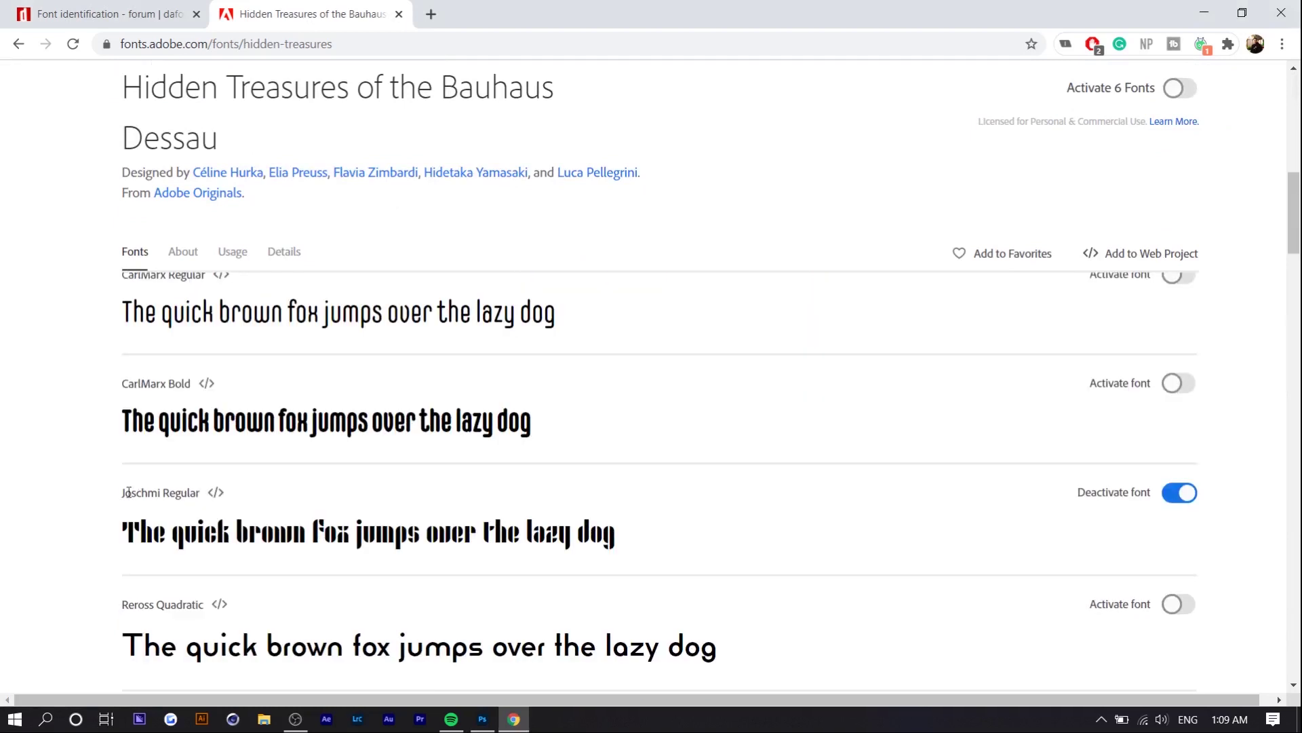
{"action": "left_click_drag", "start_coordinate": [121, 493], "coordinate": [202, 494]}
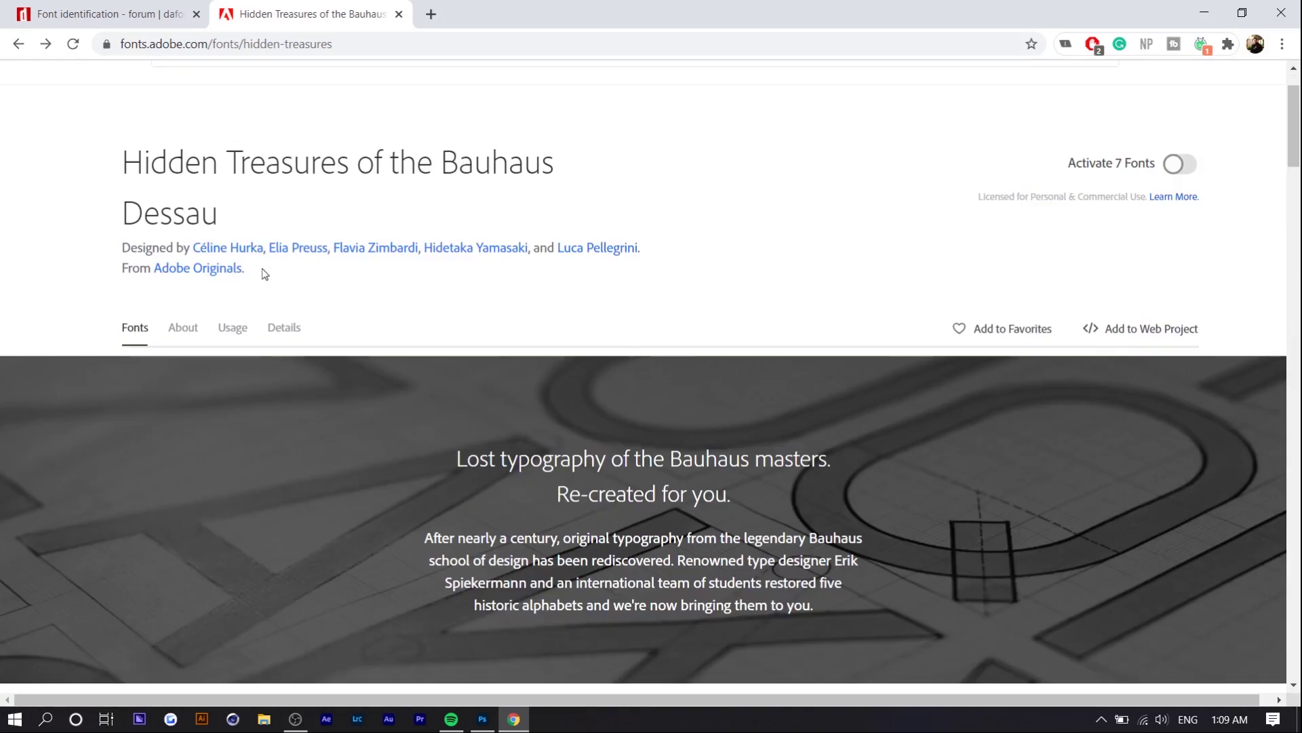
{"action": "scroll", "coordinate": [186, 165], "scroll_direction": "up", "scroll_amount": 1}
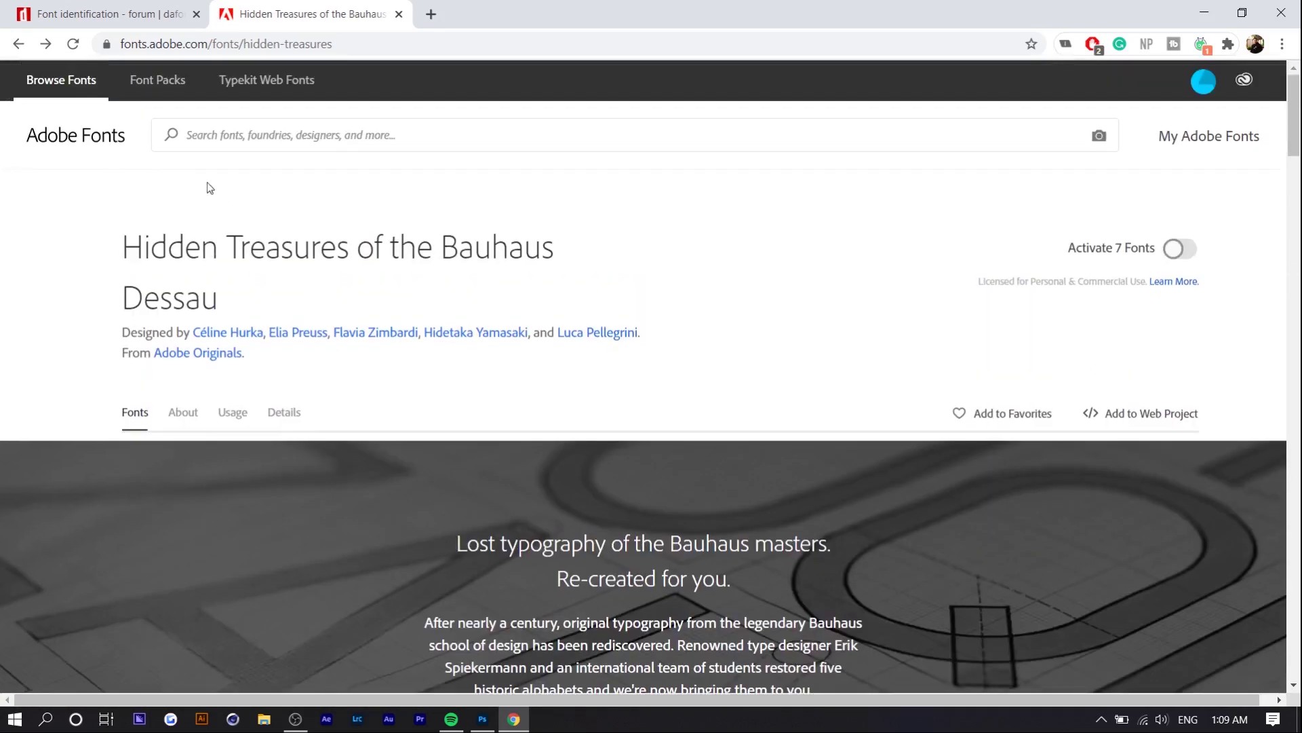
Browse the full Adobe Fonts catalogue of font families
{"action": "left_click", "coordinate": [73, 91]}
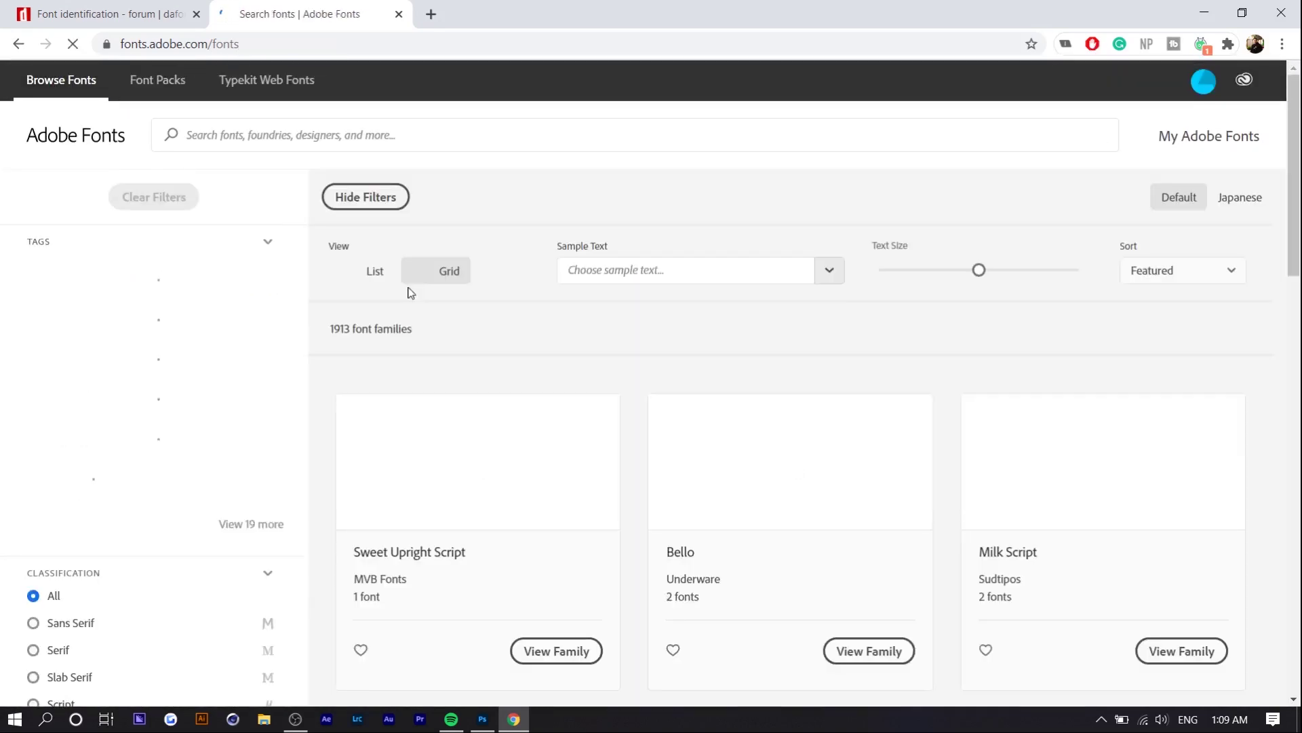
{"action": "scroll", "coordinate": [523, 366], "scroll_direction": "down", "scroll_amount": 15}
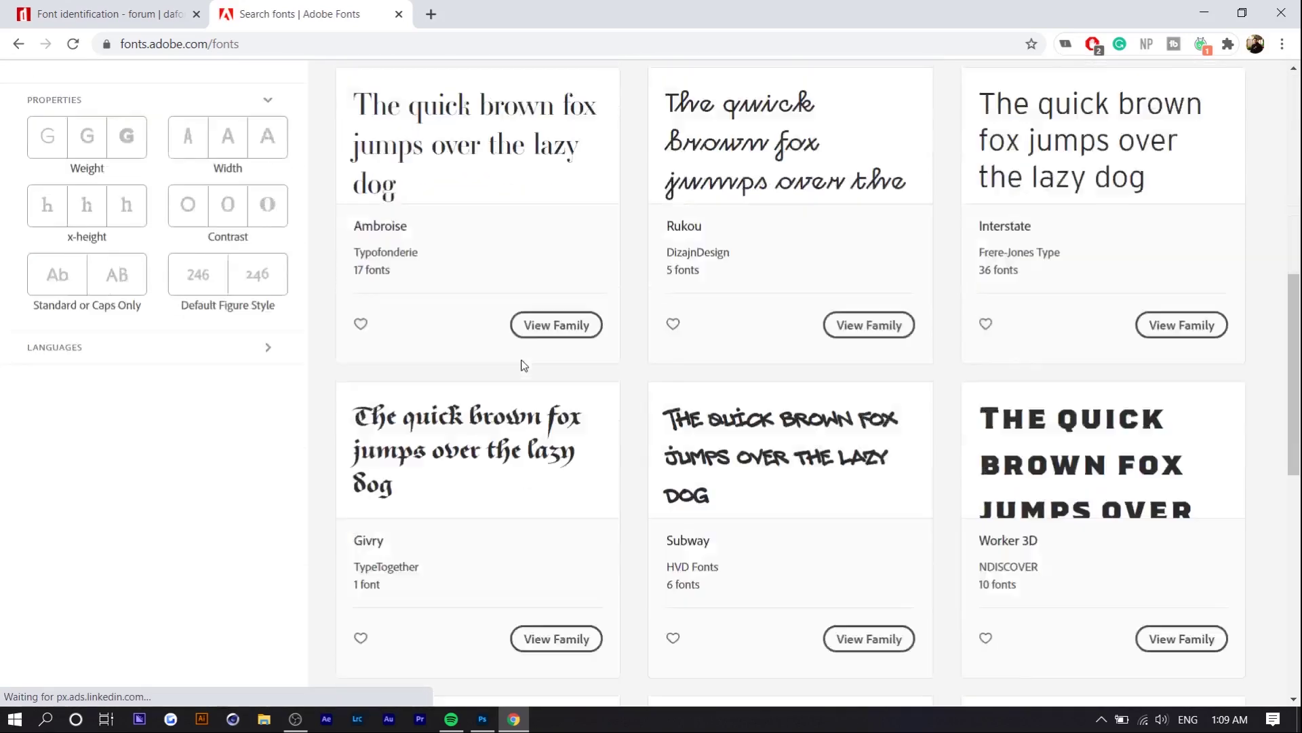
{"action": "scroll", "coordinate": [557, 354], "scroll_direction": "down", "scroll_amount": 2}
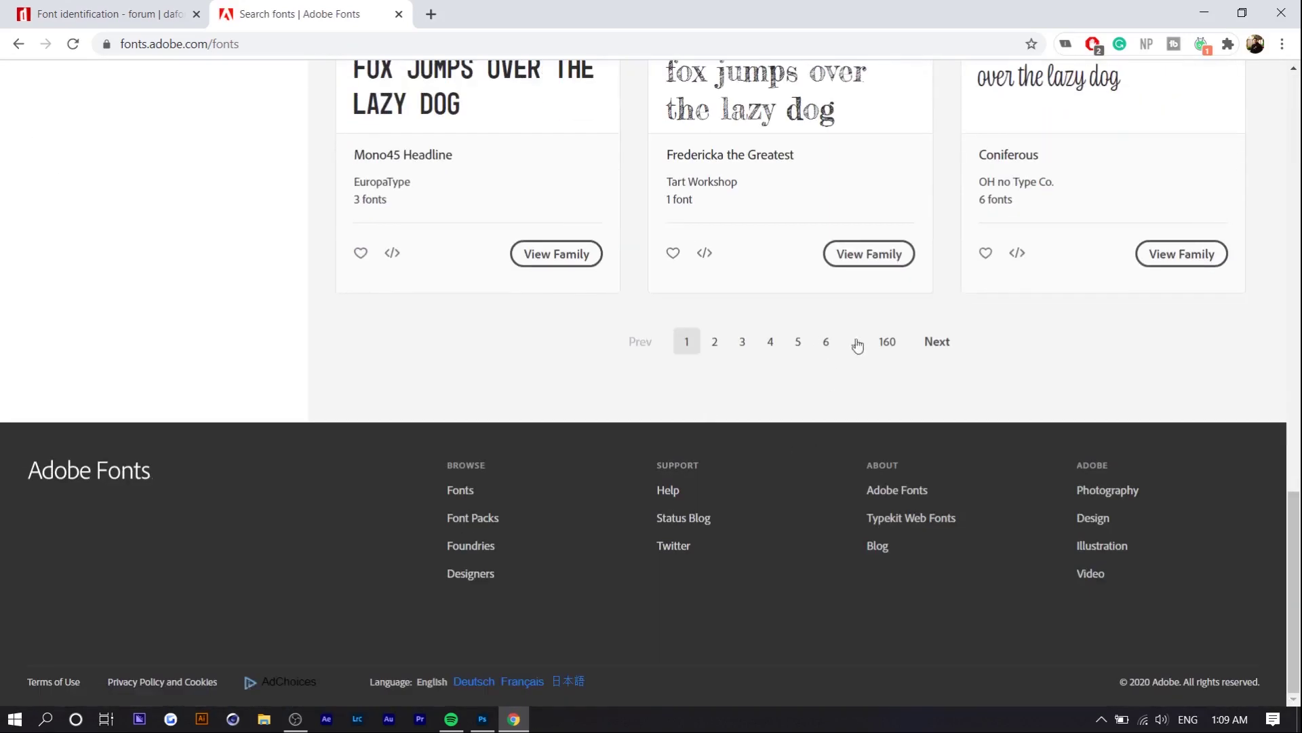
{"action": "scroll", "coordinate": [880, 352], "scroll_direction": "up", "scroll_amount": 15}
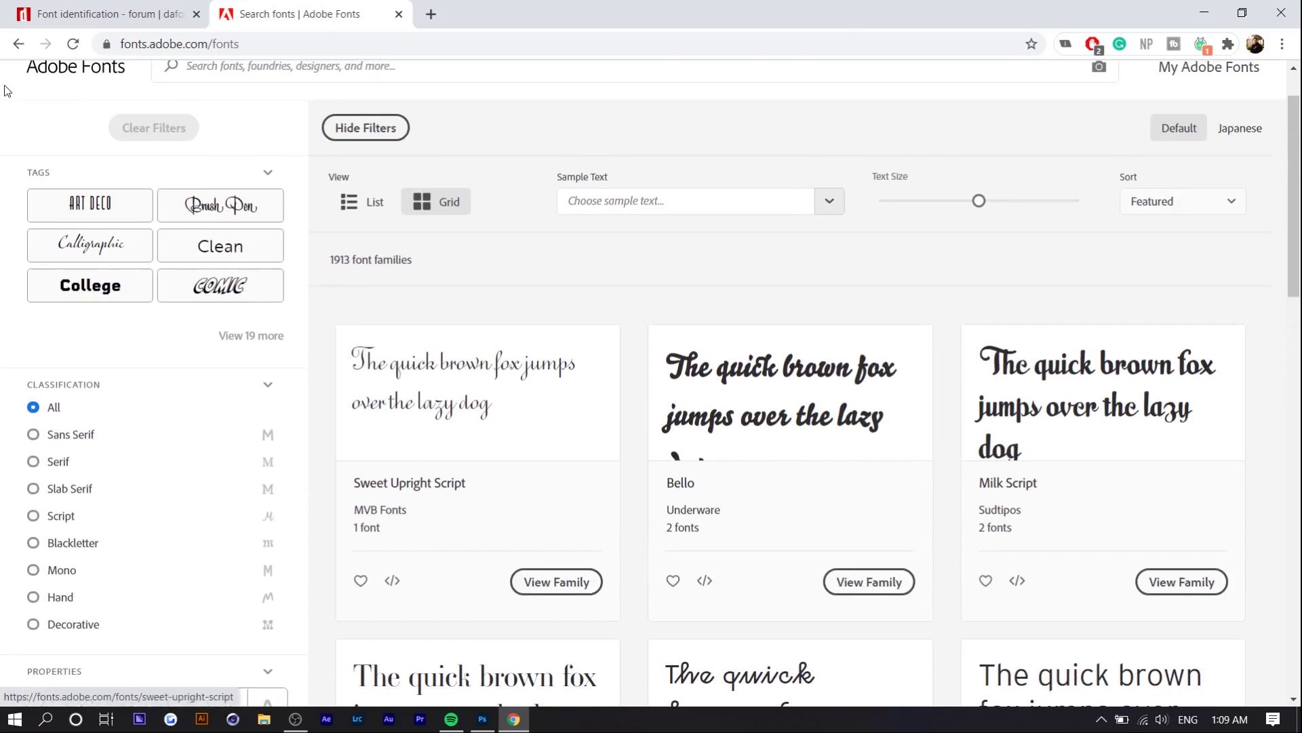
Preview the Sweet Upright Script family, then go back to the Hidden Treasures page
{"action": "left_click", "coordinate": [532, 387]}
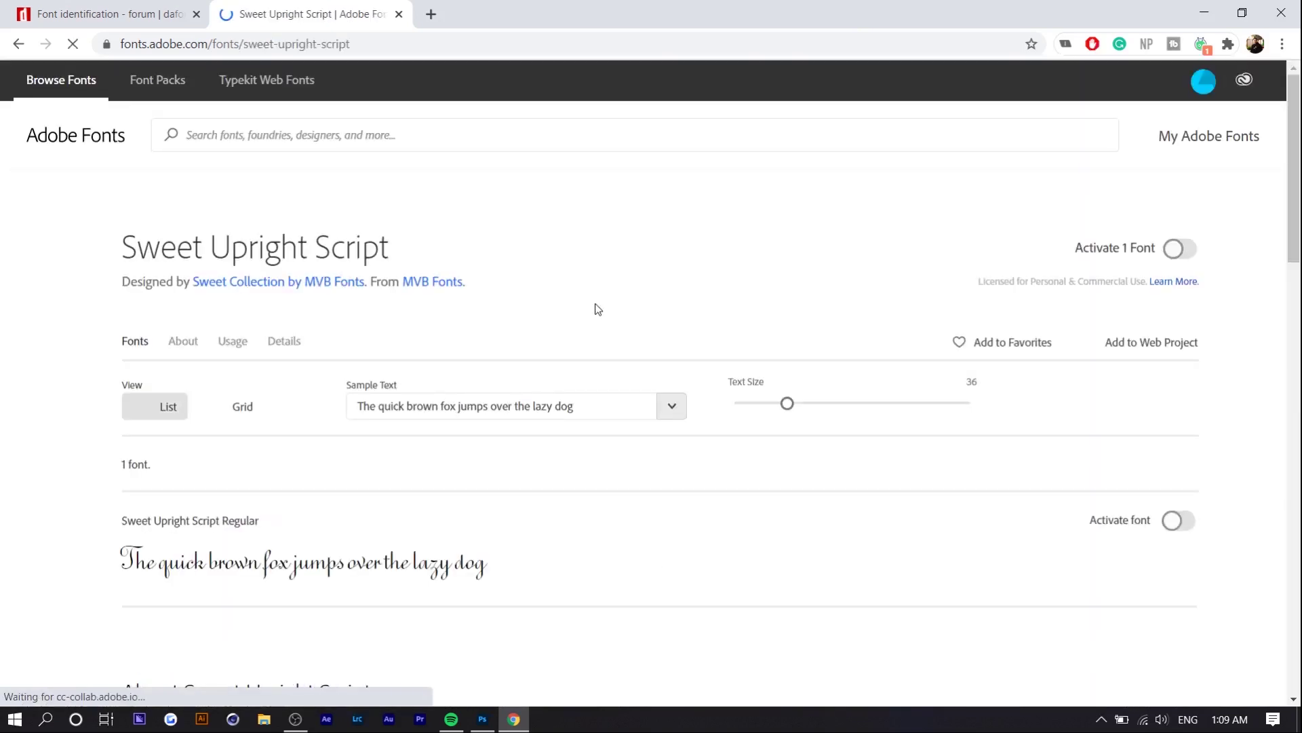
{"action": "scroll", "coordinate": [632, 436], "scroll_direction": "down", "scroll_amount": 2}
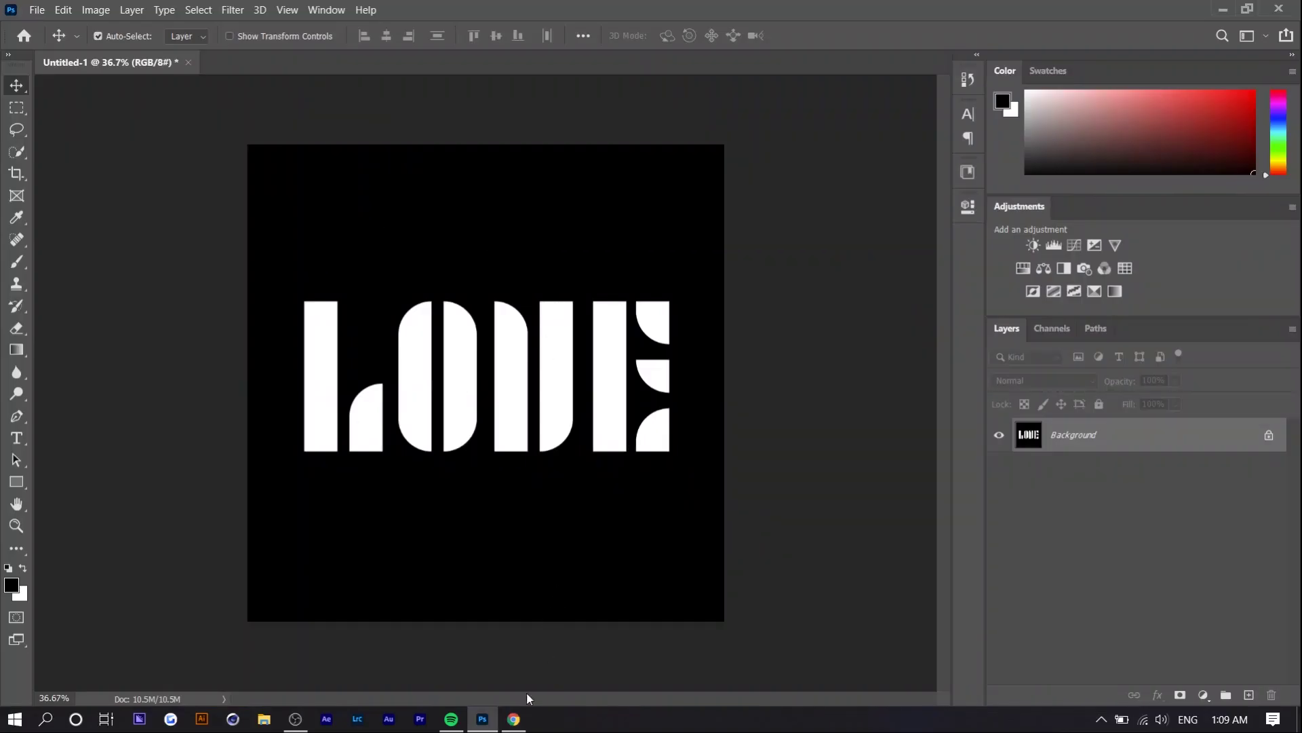
{"action": "left_click", "coordinate": [513, 719]}
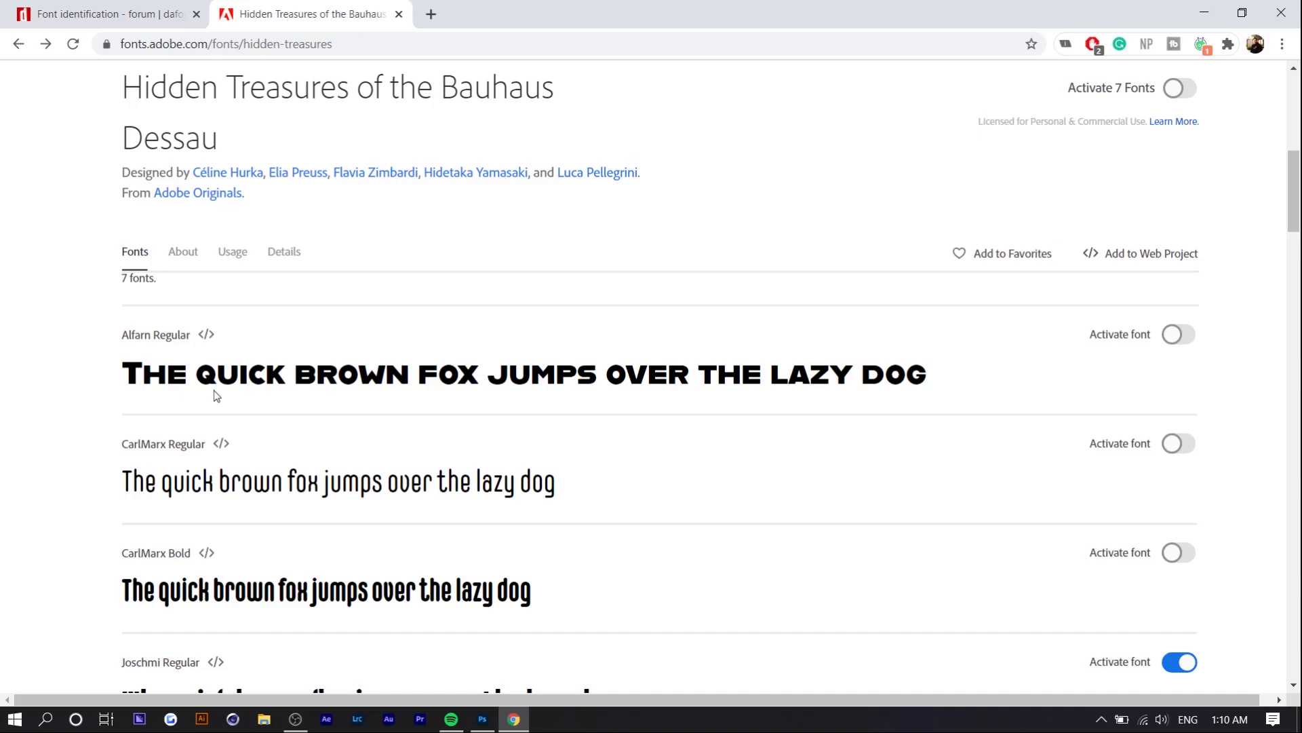
Skim the Bauhaus page and return to the LOVE document in Photoshop
{"action": "scroll", "coordinate": [213, 390], "scroll_direction": "up", "scroll_amount": 3}
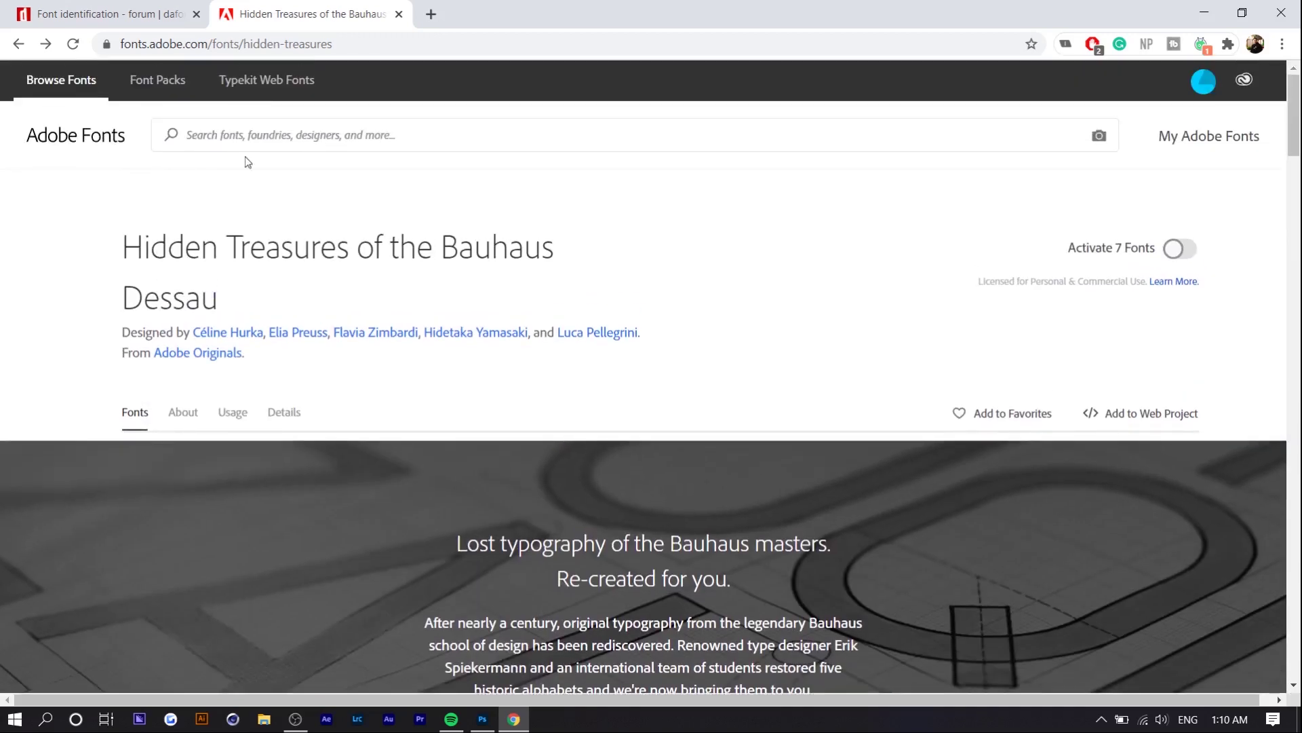
{"action": "scroll", "coordinate": [548, 351], "scroll_direction": "down", "scroll_amount": 6}
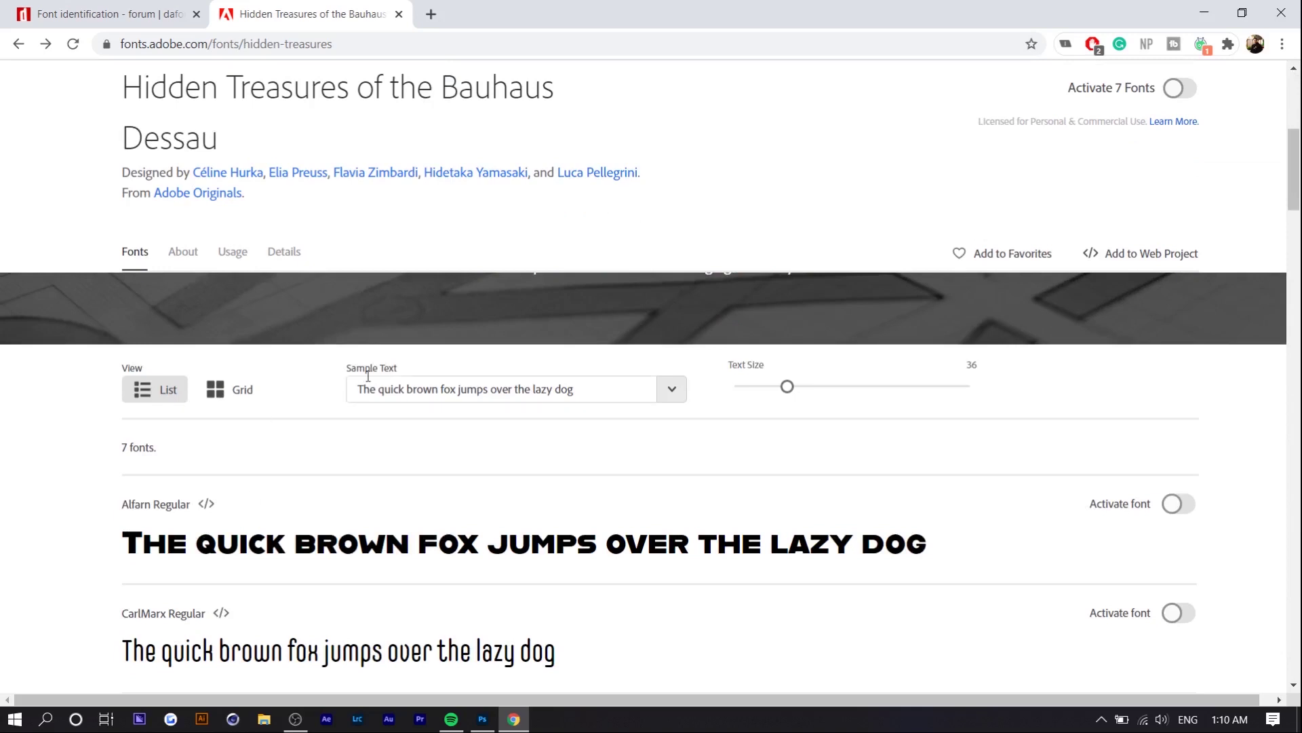
{"action": "left_click", "coordinate": [482, 719]}
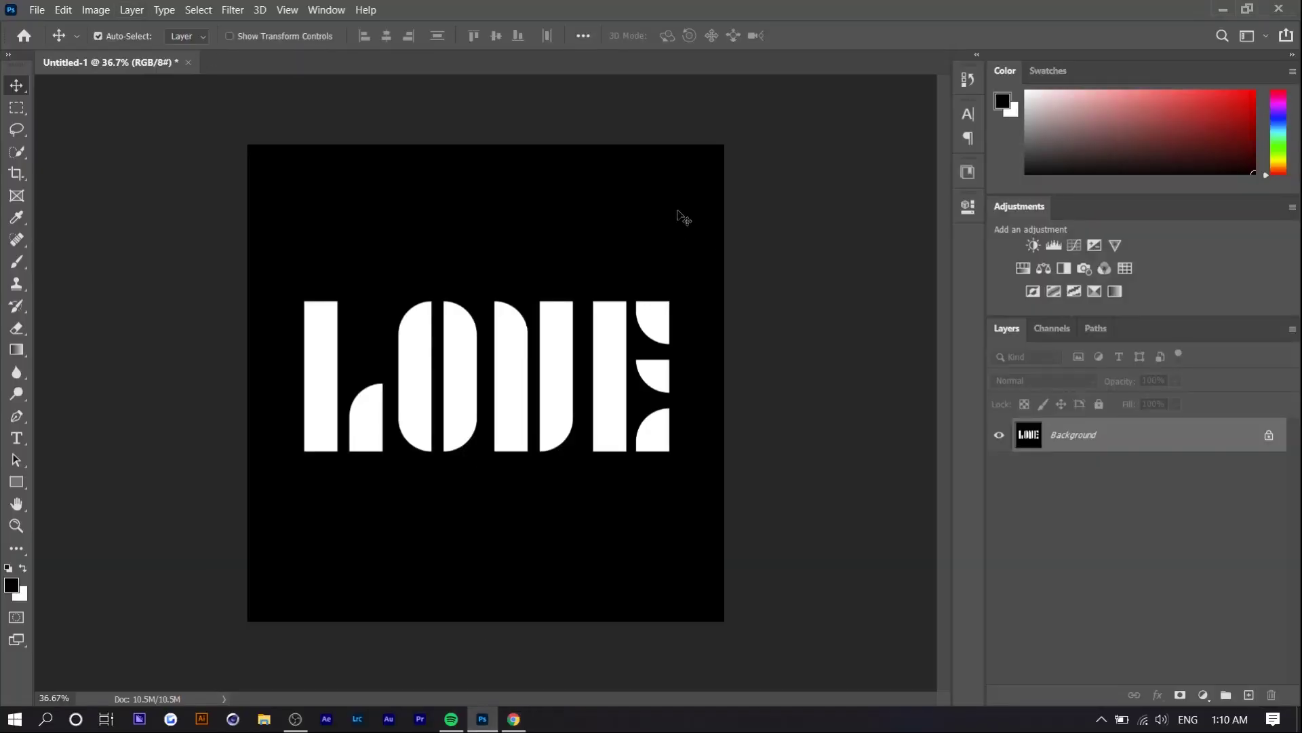
Run Type > Match Font with the sample box fitted around the LOVE lettering
{"action": "left_click", "coordinate": [166, 11]}
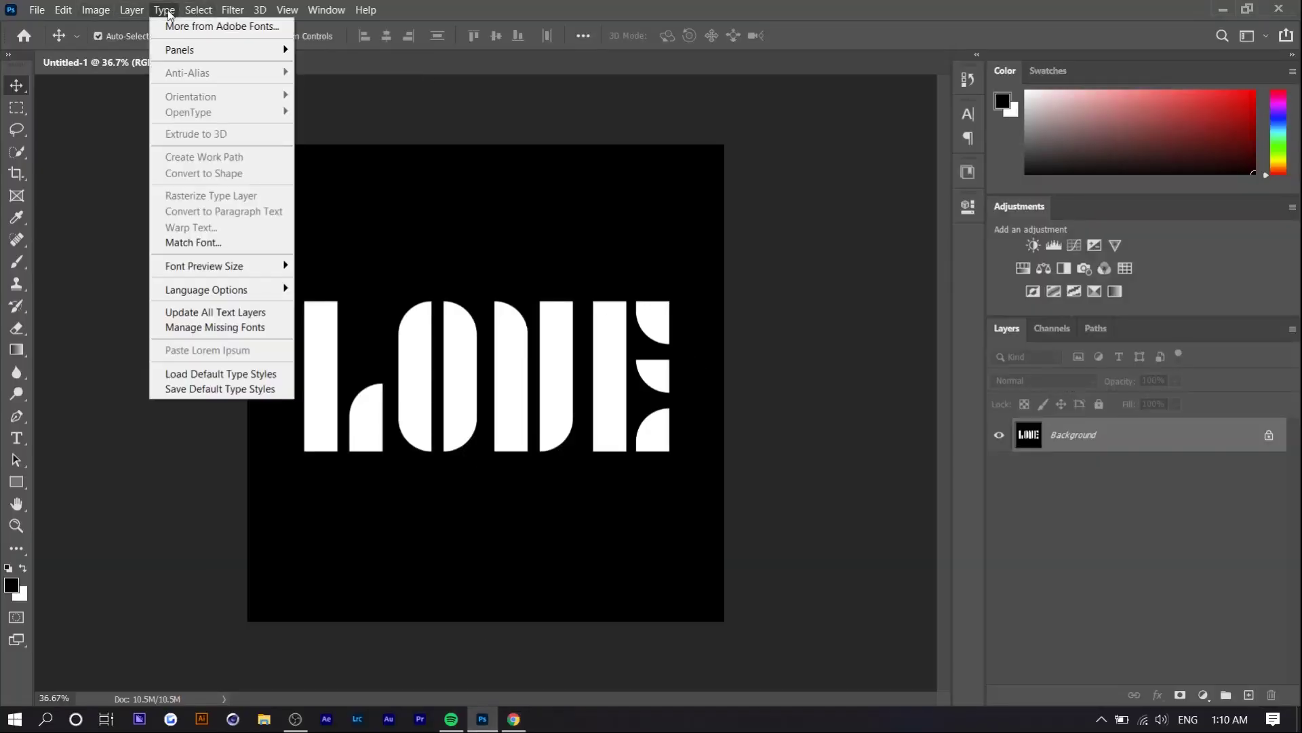
{"action": "left_click", "coordinate": [214, 247]}
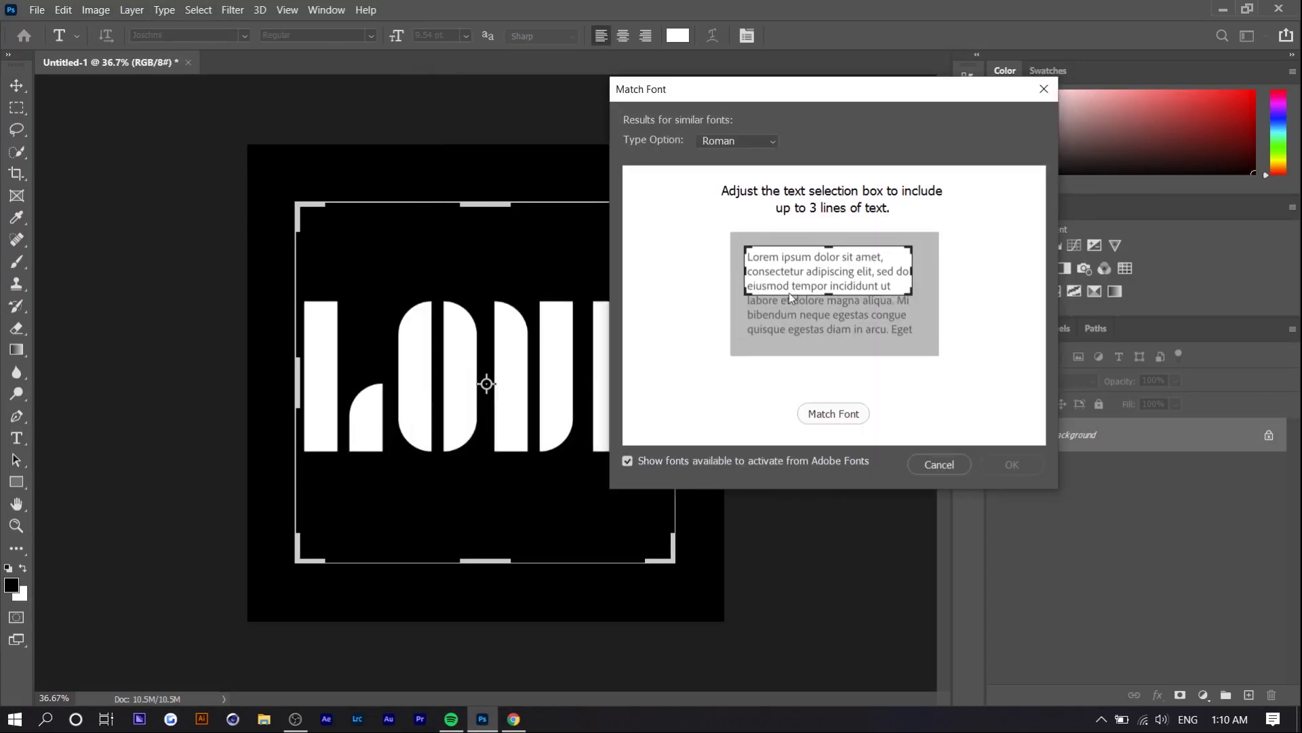
{"action": "left_click_drag", "start_coordinate": [474, 201], "coordinate": [475, 218]}
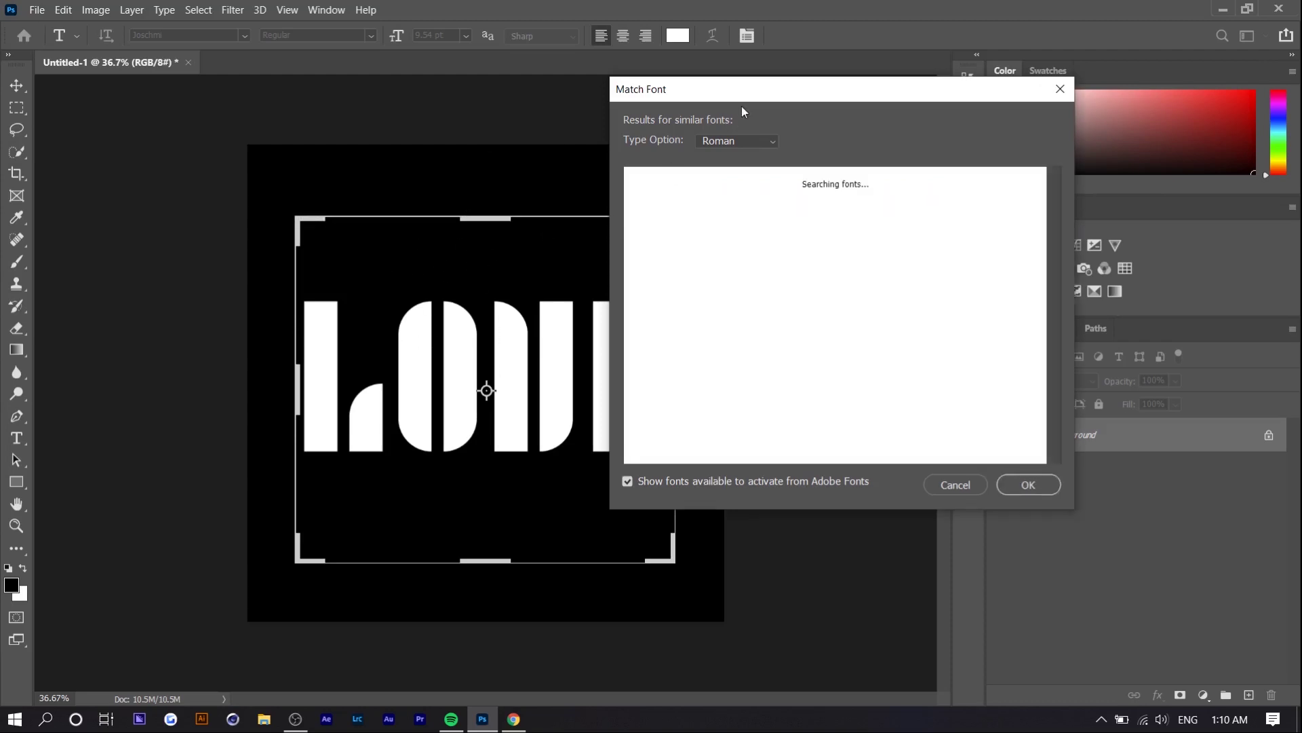
Preview the suggested matches Impact, Proxima Nova Condensed Black and Stenciletta Bold
{"action": "left_click_drag", "start_coordinate": [733, 100], "coordinate": [391, 95]}
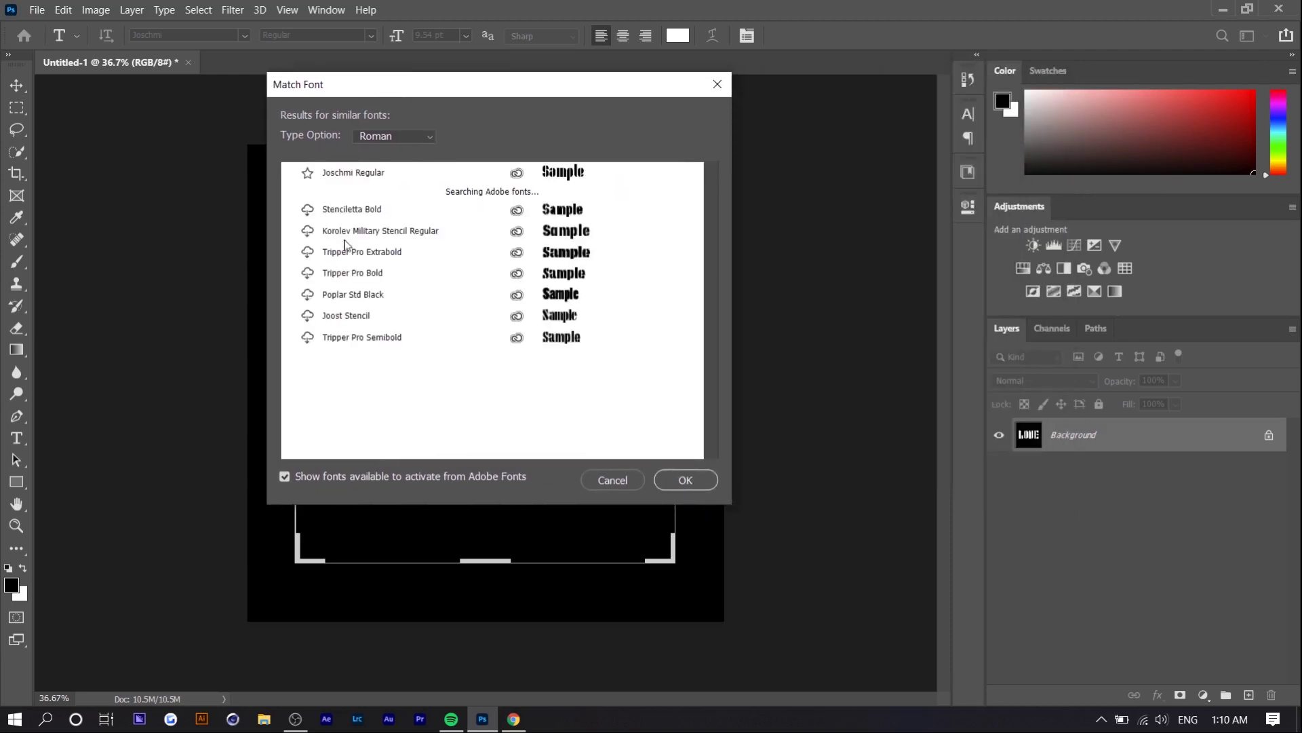
{"action": "left_click_drag", "start_coordinate": [476, 95], "coordinate": [841, 108]}
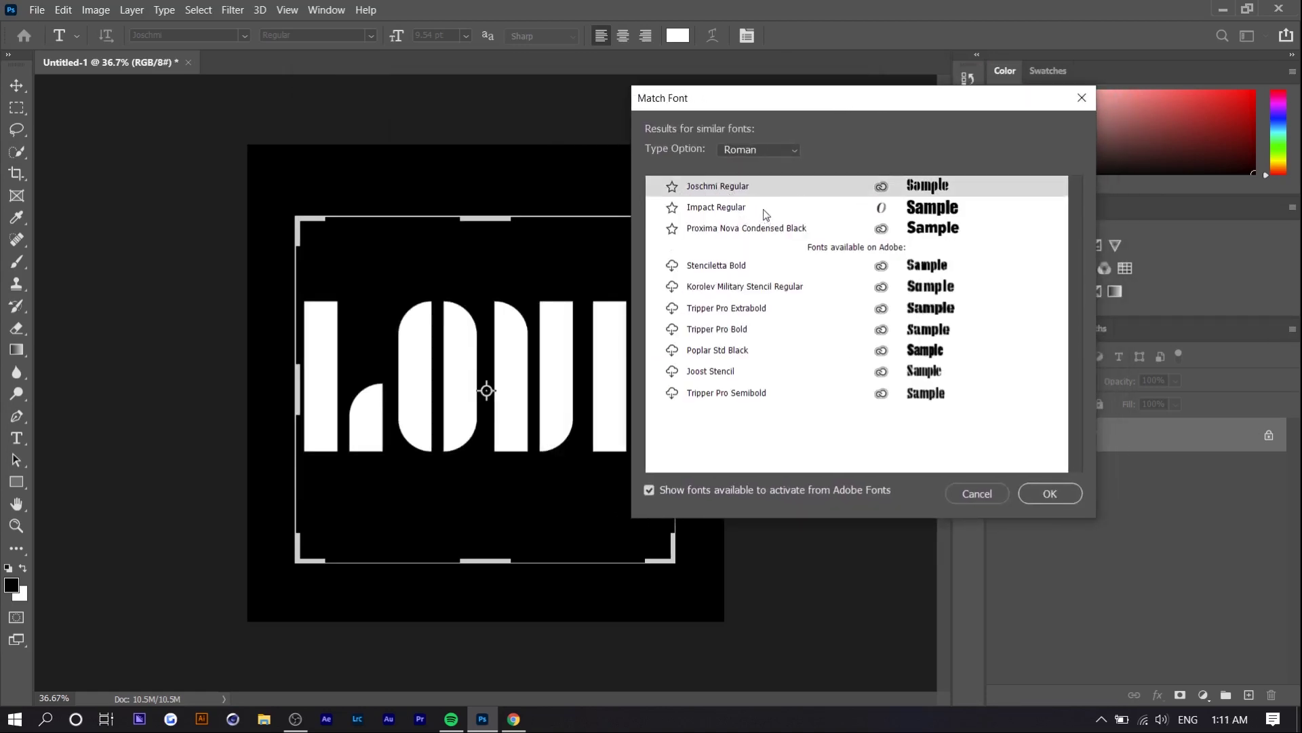
{"action": "left_click", "coordinate": [764, 209]}
{"action": "left_click", "coordinate": [755, 230]}
{"action": "left_click", "coordinate": [746, 266]}
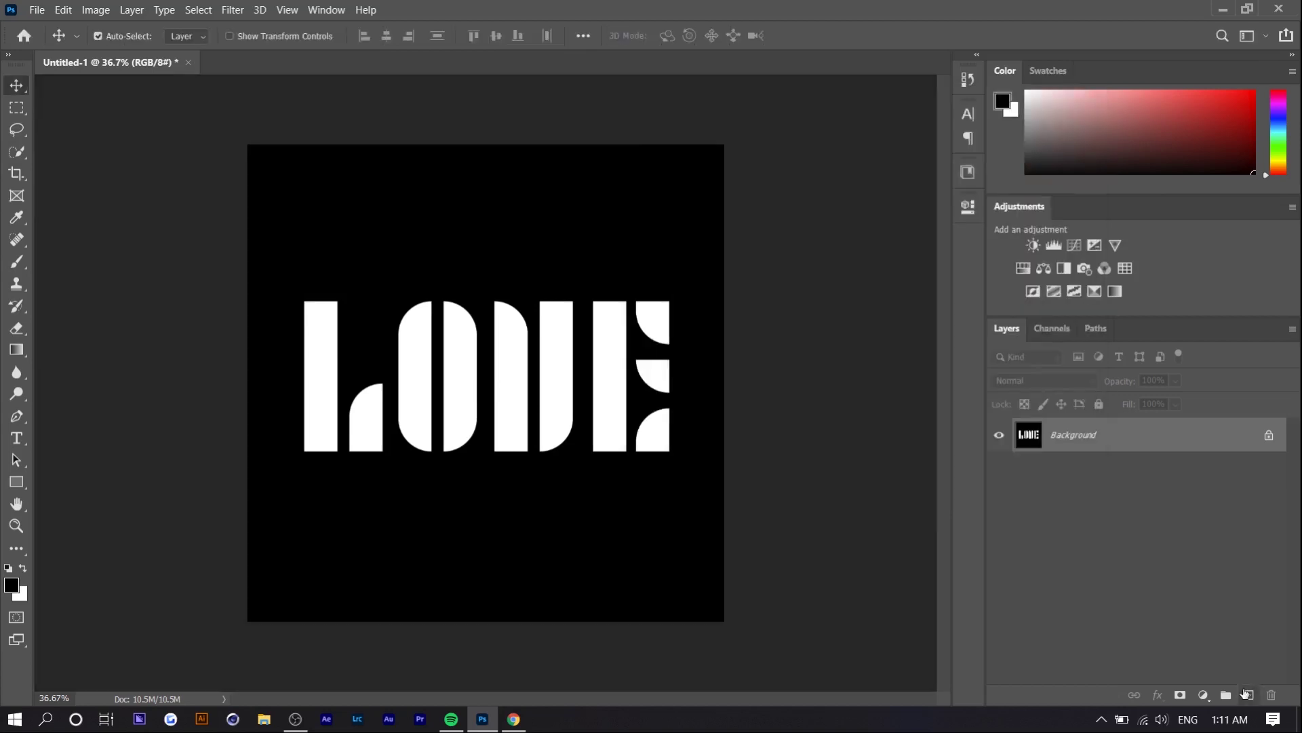
Add an empty Layer 1 and fill the Background layer with black
{"action": "left_click", "coordinate": [1248, 694]}
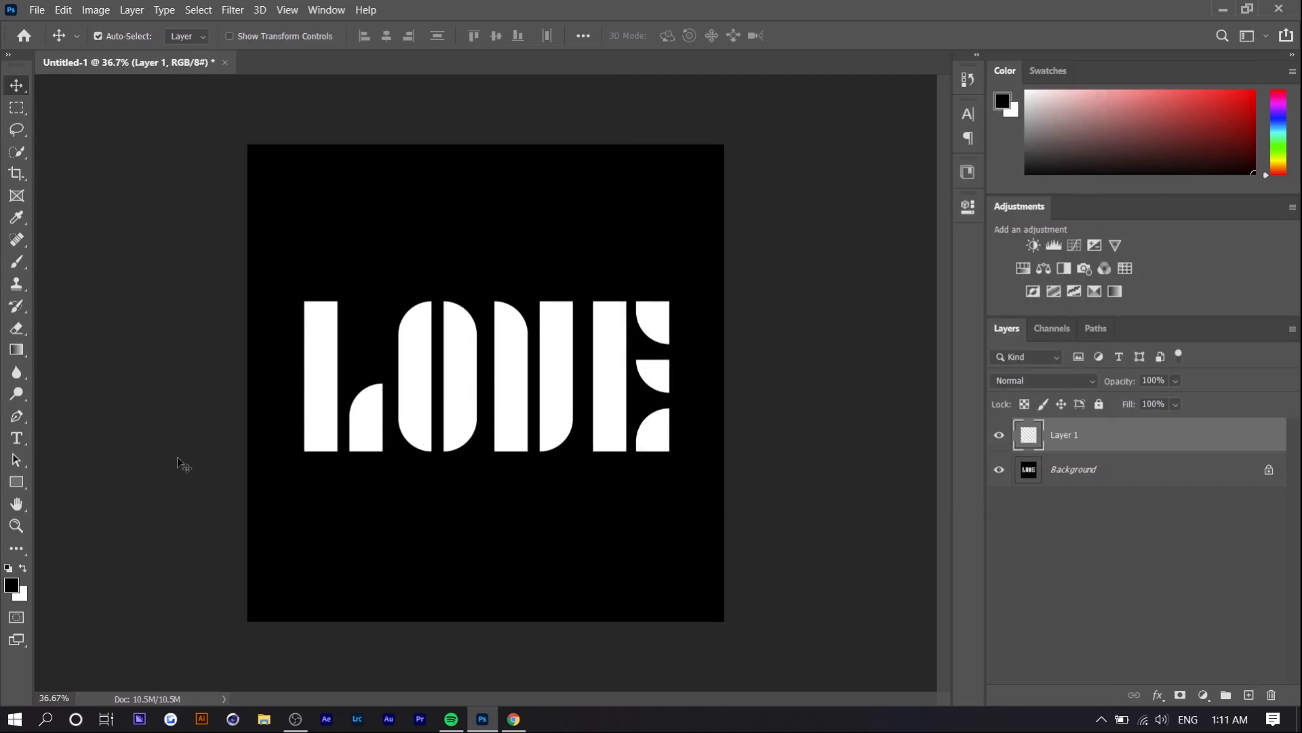
{"action": "left_click", "coordinate": [1058, 468]}
{"action": "key", "text": "alt+BackSpace"}
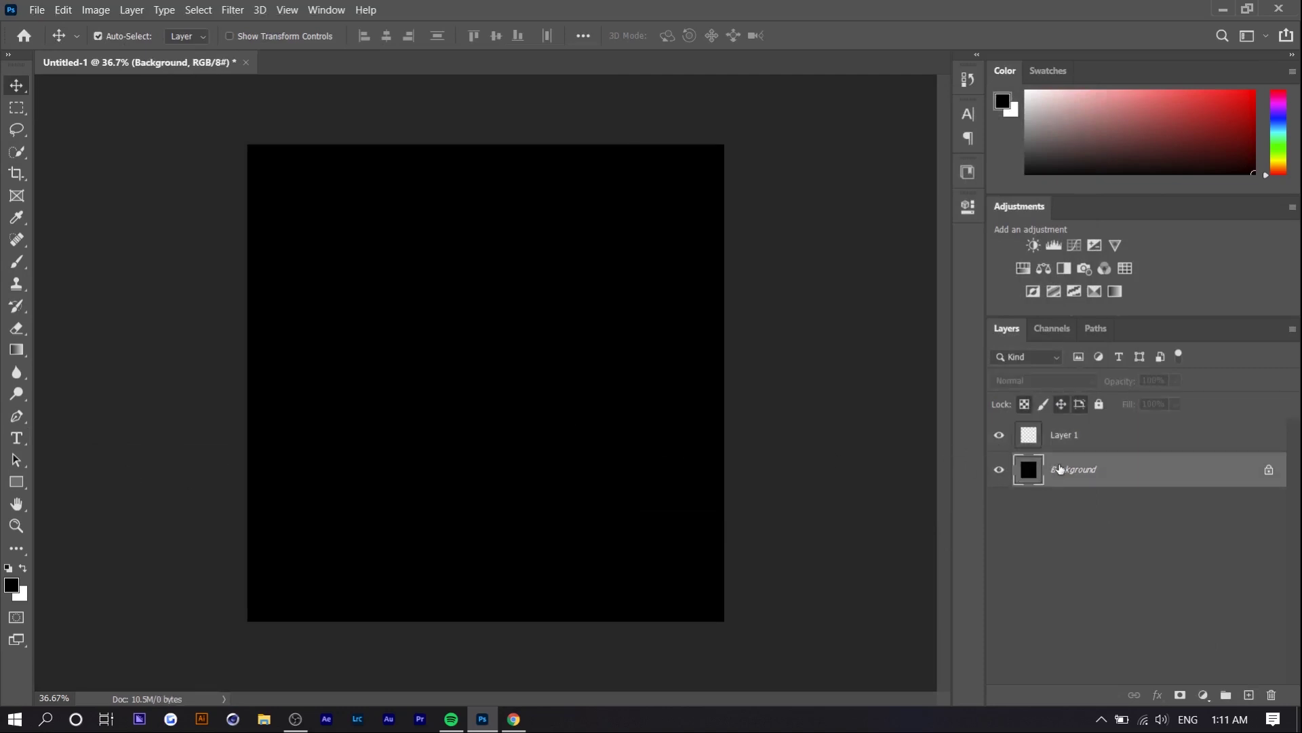
Place Lorem Ipsum placeholder text and scale it up to headline size
{"action": "key", "text": "t"}
{"action": "left_click", "coordinate": [361, 335]}
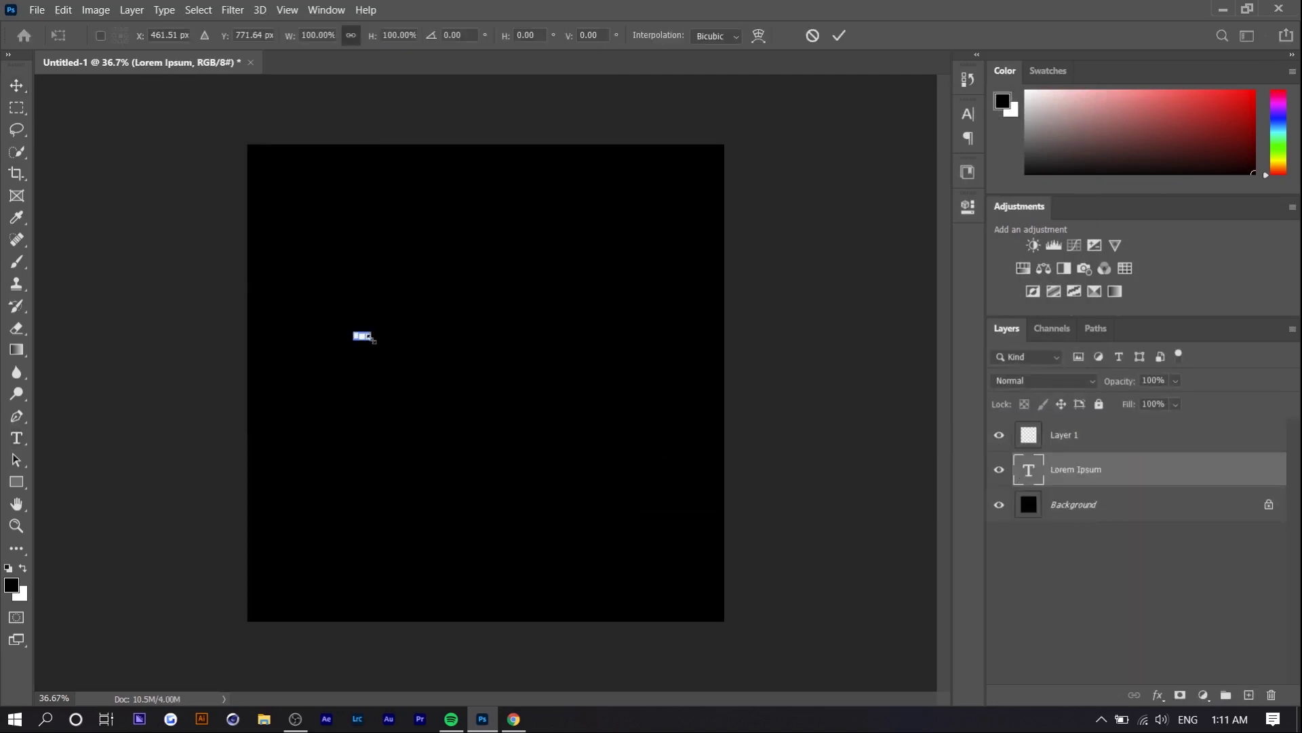
{"action": "left_click_drag", "start_coordinate": [369, 340], "coordinate": [713, 340]}
{"action": "key", "text": "ctrl+Return"}
Replace the placeholder text with ABCDEfgh and nudge it to the right
{"action": "key", "text": "t"}
{"action": "left_click", "coordinate": [406, 370]}
{"action": "key", "text": "ctrl+a"}
{"action": "type", "text": "ABCDEfgh"}
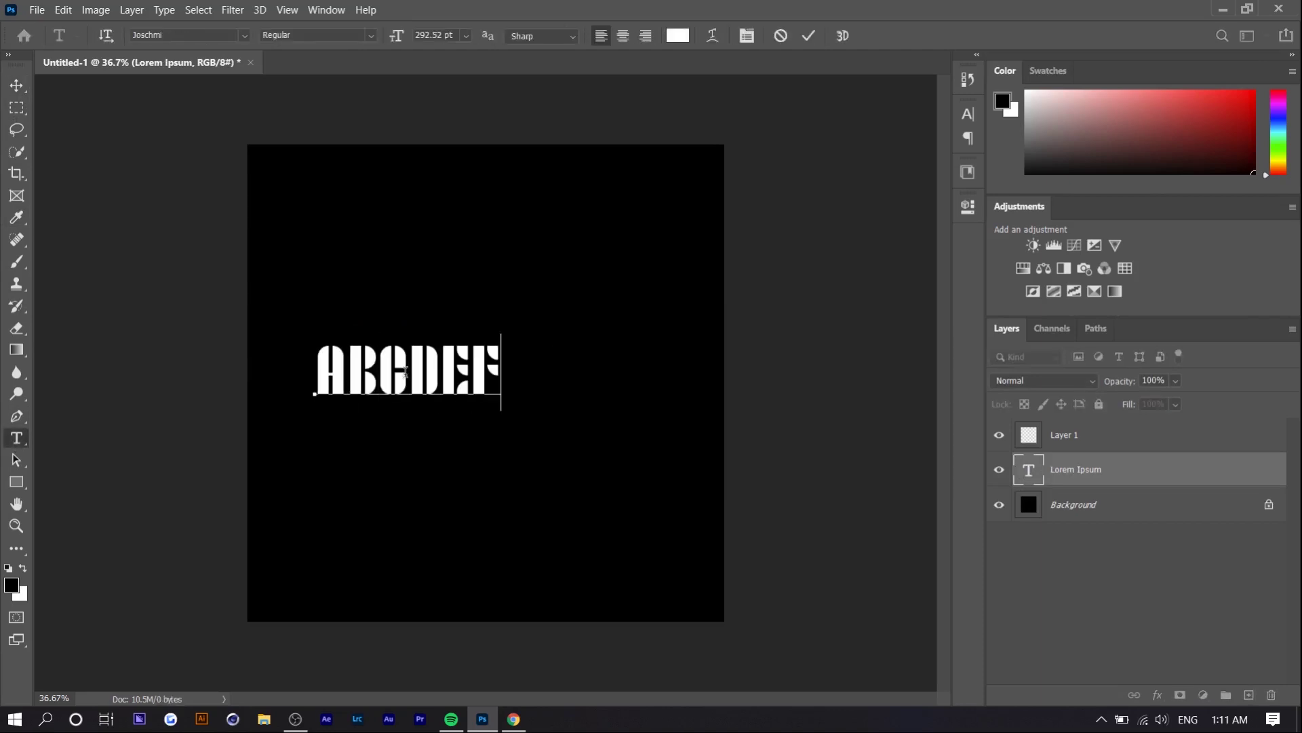
{"action": "left_click", "coordinate": [17, 84]}
{"action": "left_click_drag", "start_coordinate": [472, 376], "coordinate": [509, 377]}
Set the ABCDEFGH text to the Coluna font and centre it on the canvas
{"action": "double_click", "coordinate": [508, 370]}
{"action": "left_click", "coordinate": [245, 36]}
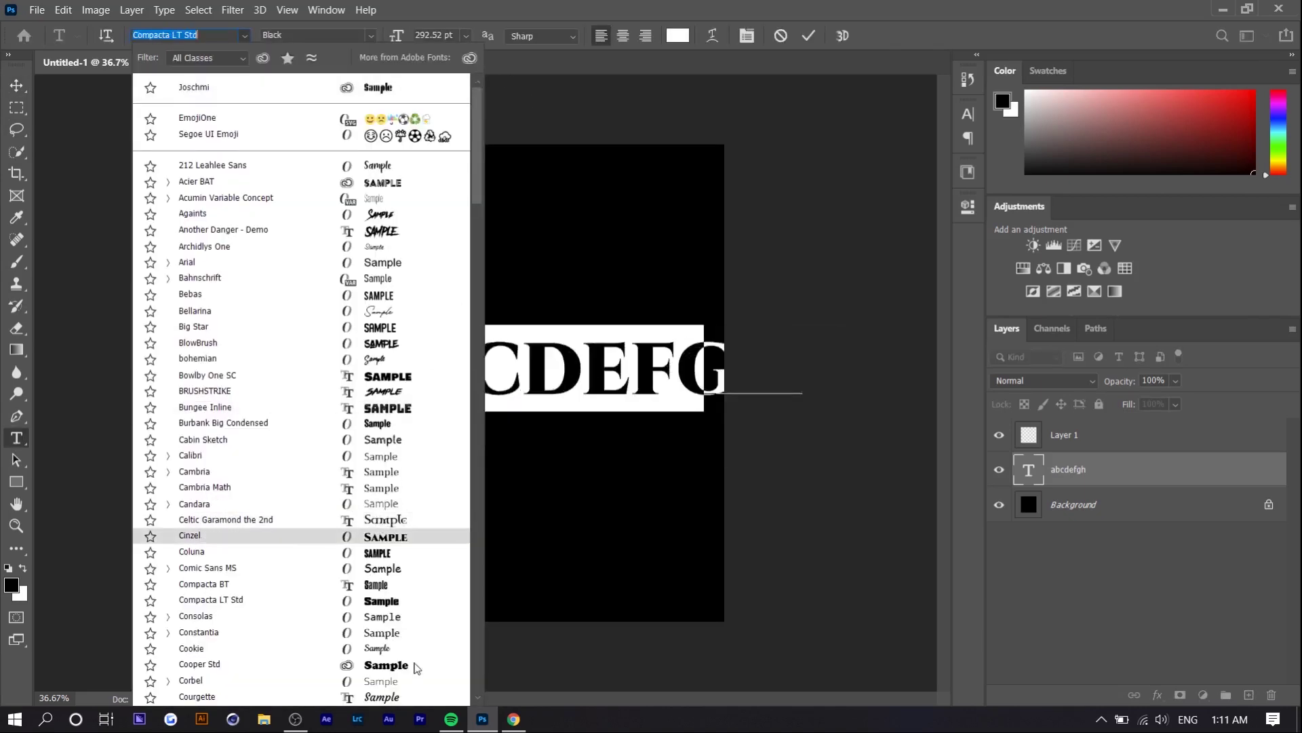
{"action": "left_click", "coordinate": [400, 555]}
{"action": "left_click", "coordinate": [17, 85]}
{"action": "mouse_move", "coordinate": [534, 389]}
{"action": "left_mouse_down"}
{"action": "mouse_move", "coordinate": [520, 386]}
{"action": "mouse_move", "coordinate": [533, 387]}
{"action": "left_mouse_up"}
Merge the text into the Background layer and hide Layer 1
{"action": "left_click", "coordinate": [1103, 506], "text": "shift"}
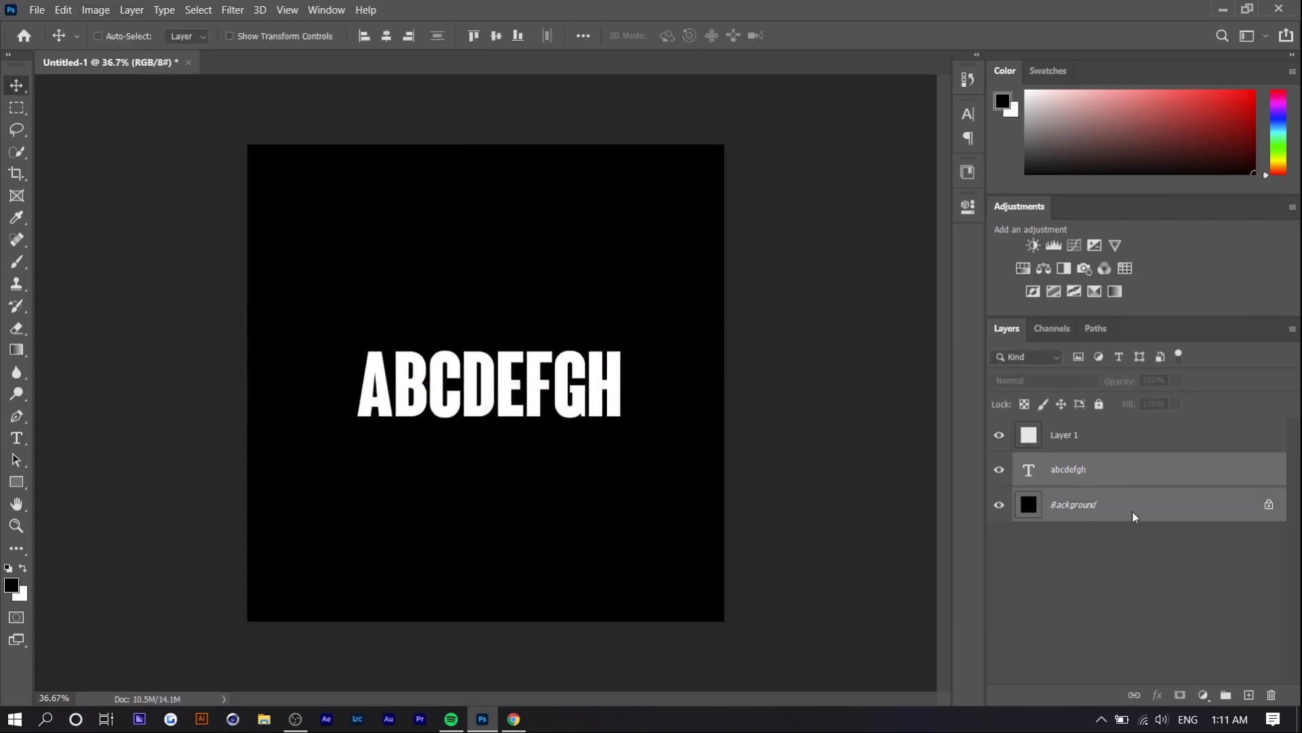
{"action": "key", "text": "ctrl+e"}
{"action": "left_click", "coordinate": [999, 434]}
Run Match Font on the ABCDEFGH lettering, review the suggestions, and close with OK
{"action": "left_click", "coordinate": [163, 10]}
{"action": "left_click", "coordinate": [227, 243]}
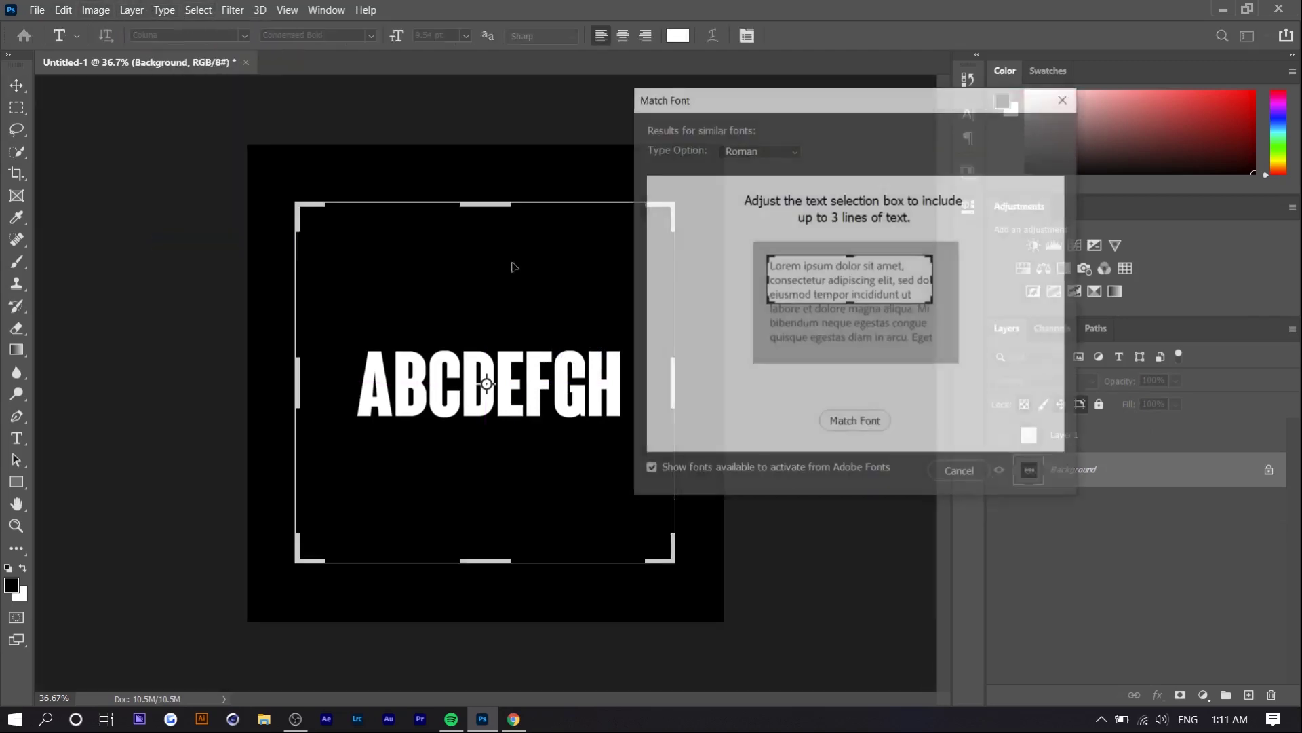
{"action": "left_click", "coordinate": [887, 430]}
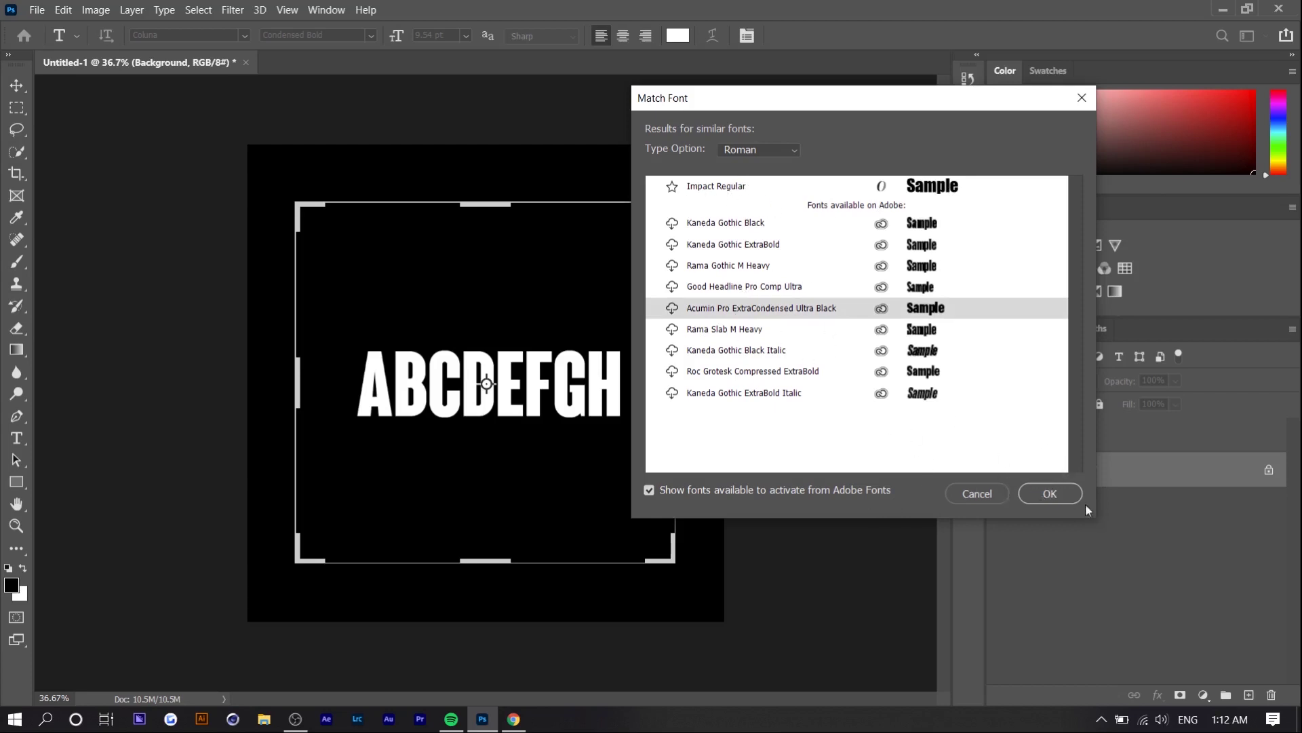
{"action": "left_click", "coordinate": [1064, 497]}
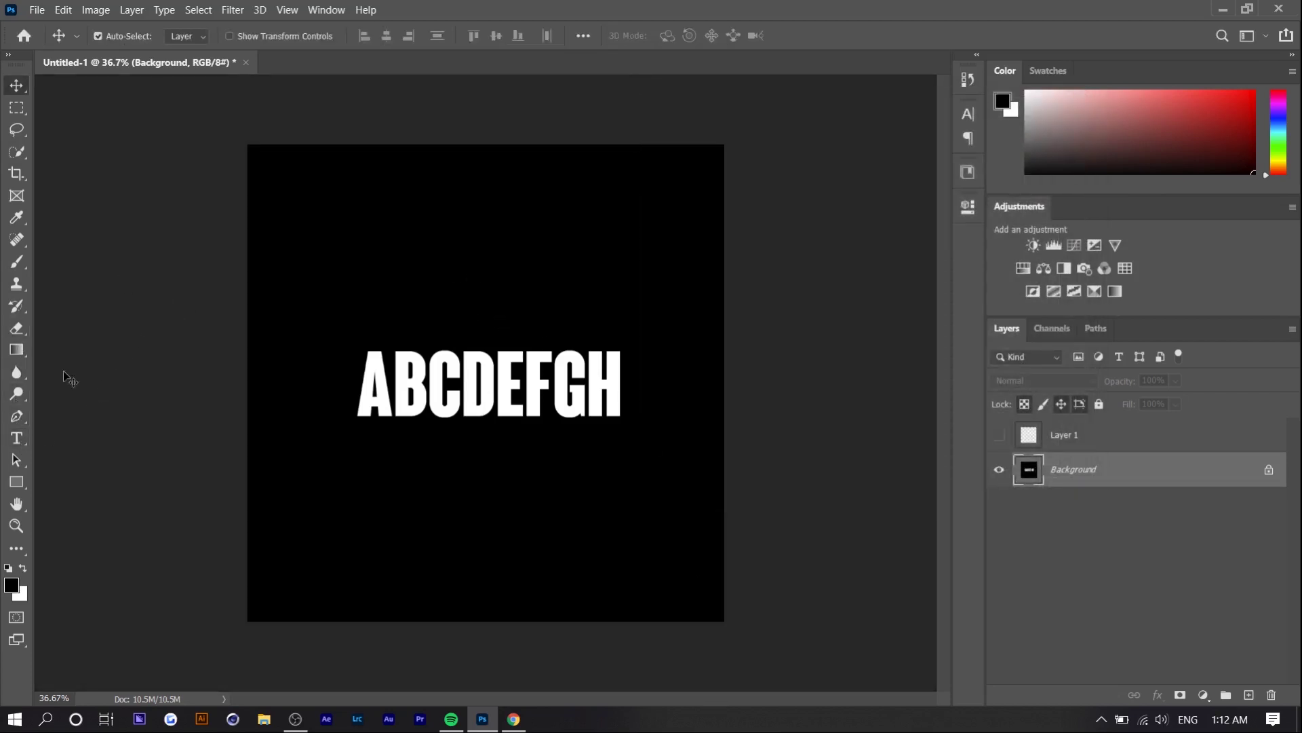
Return to the Hidden Treasures of the Bauhaus page and select the Xants font name
{"action": "key", "text": "alt+Tab"}
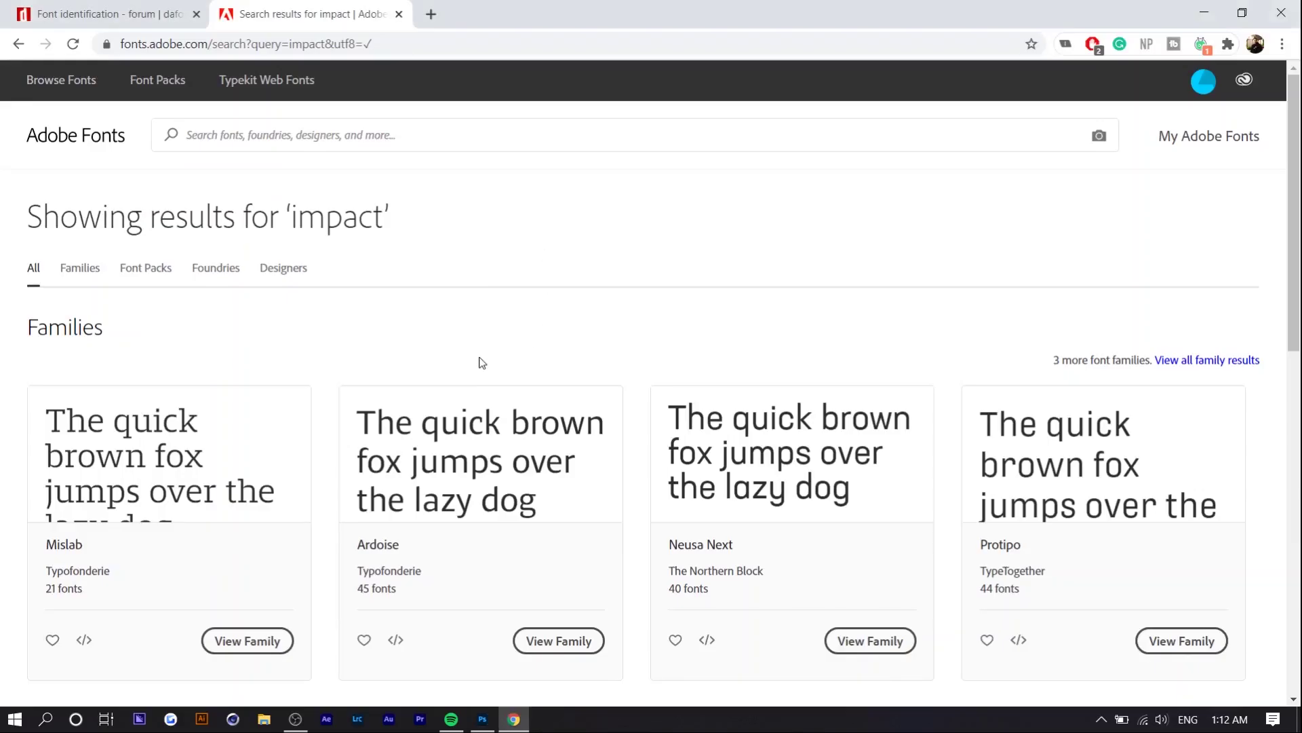
{"action": "scroll", "coordinate": [481, 362], "scroll_direction": "down", "scroll_amount": 4}
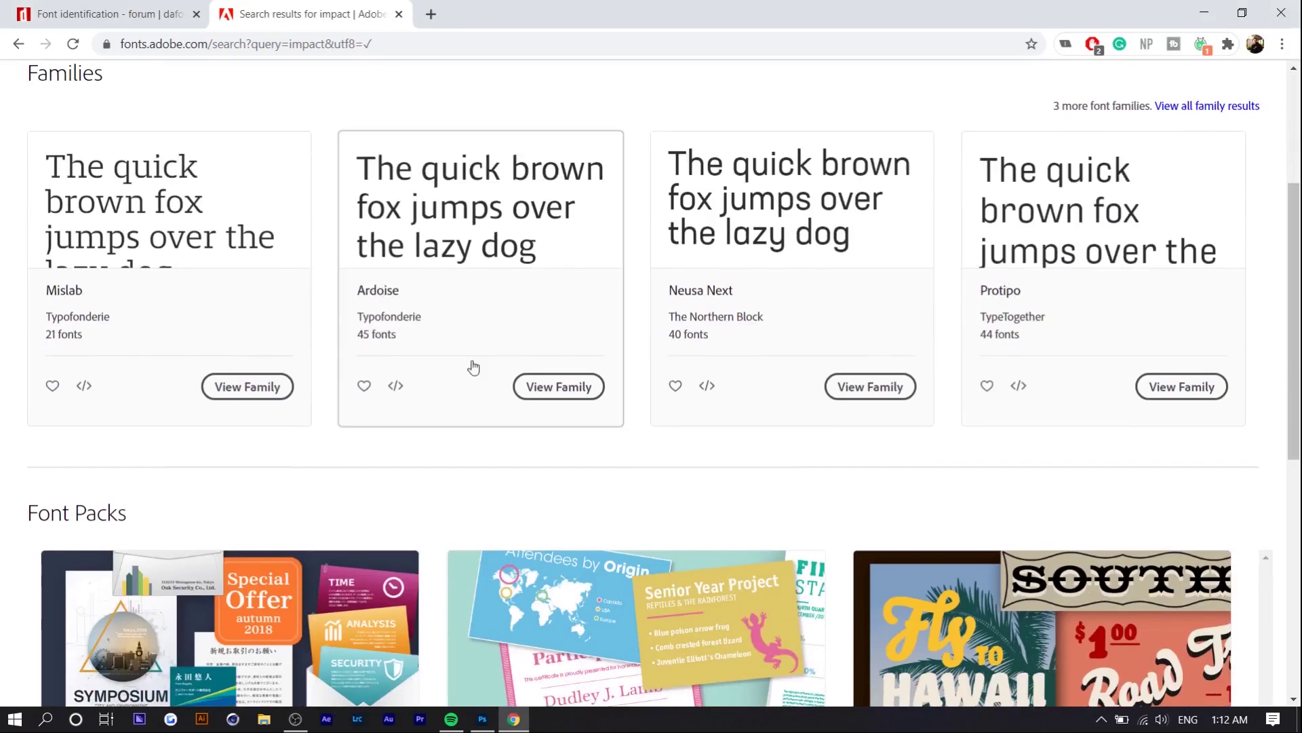
{"action": "scroll", "coordinate": [262, 319], "scroll_direction": "down", "scroll_amount": 3}
{"action": "left_click", "coordinate": [19, 44]}
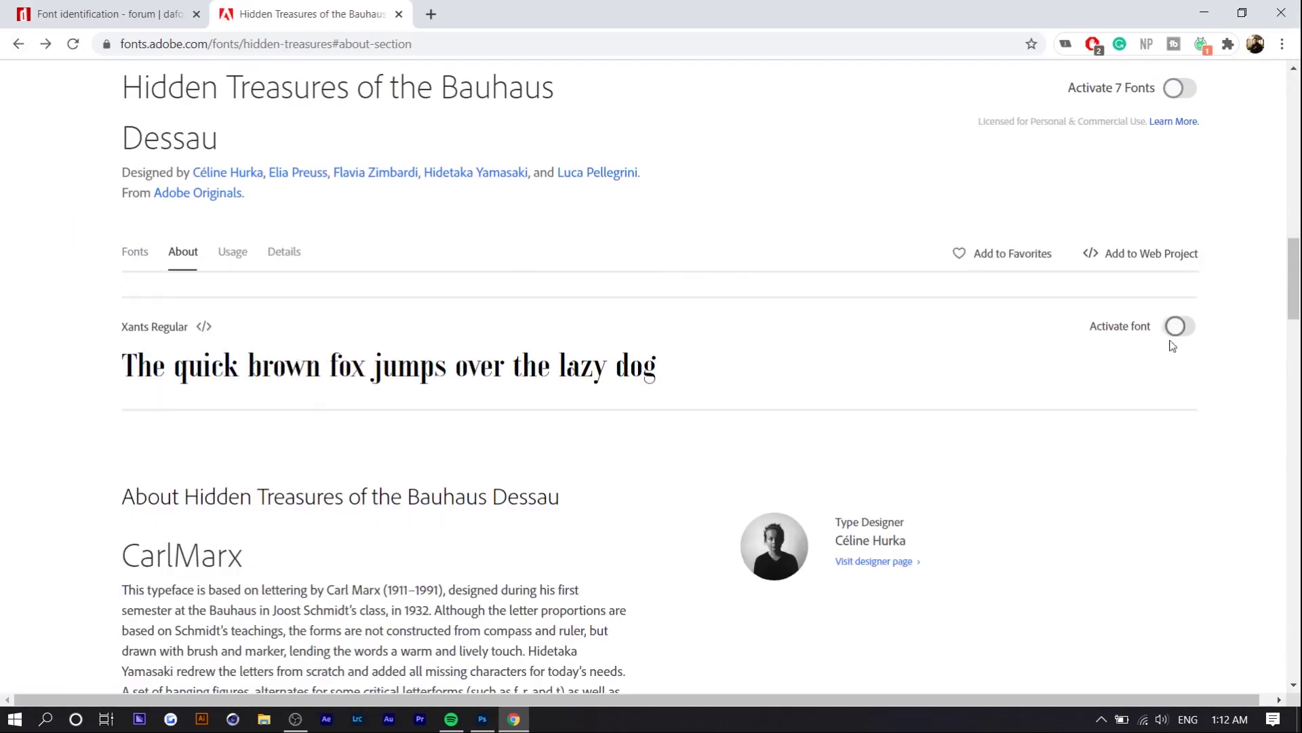
{"action": "double_click", "coordinate": [126, 327]}
Search 'xan' in Photoshop's font field, then activate Xants Regular in Adobe Fonts
{"action": "key", "text": "alt+Tab"}
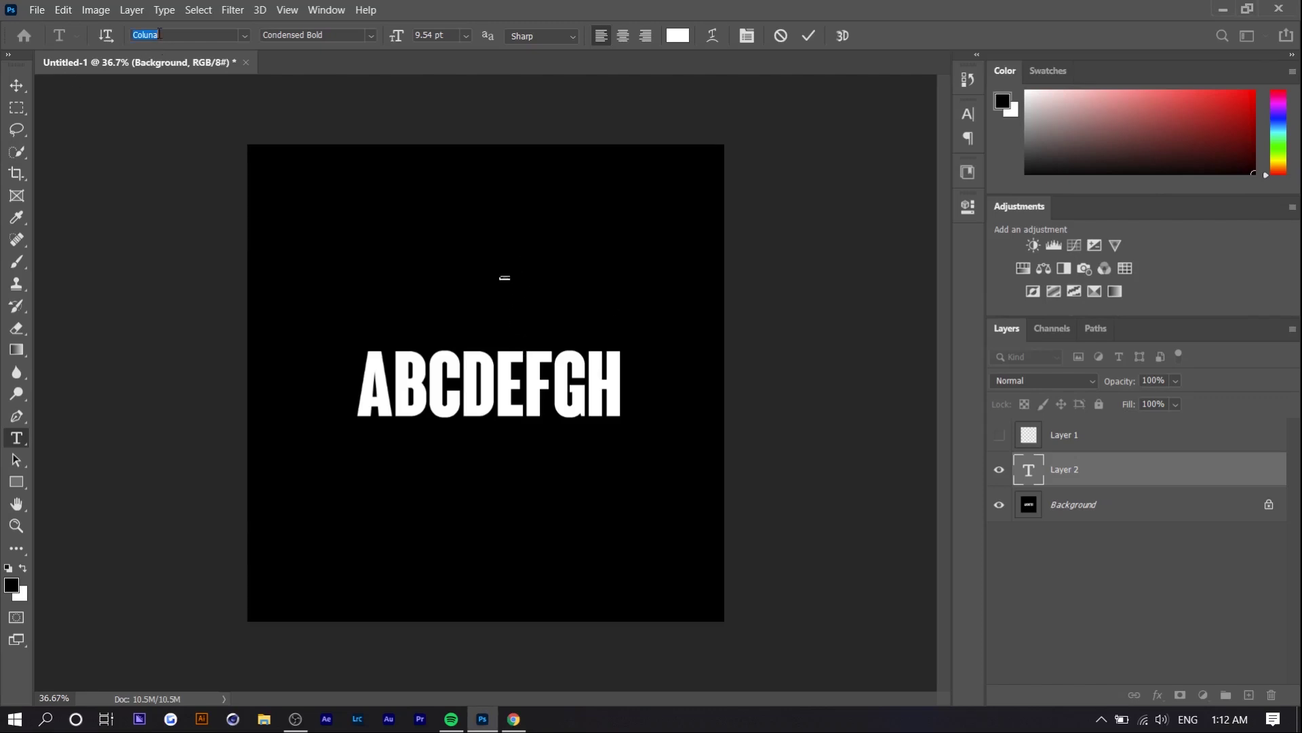
{"action": "type", "text": "xan"}
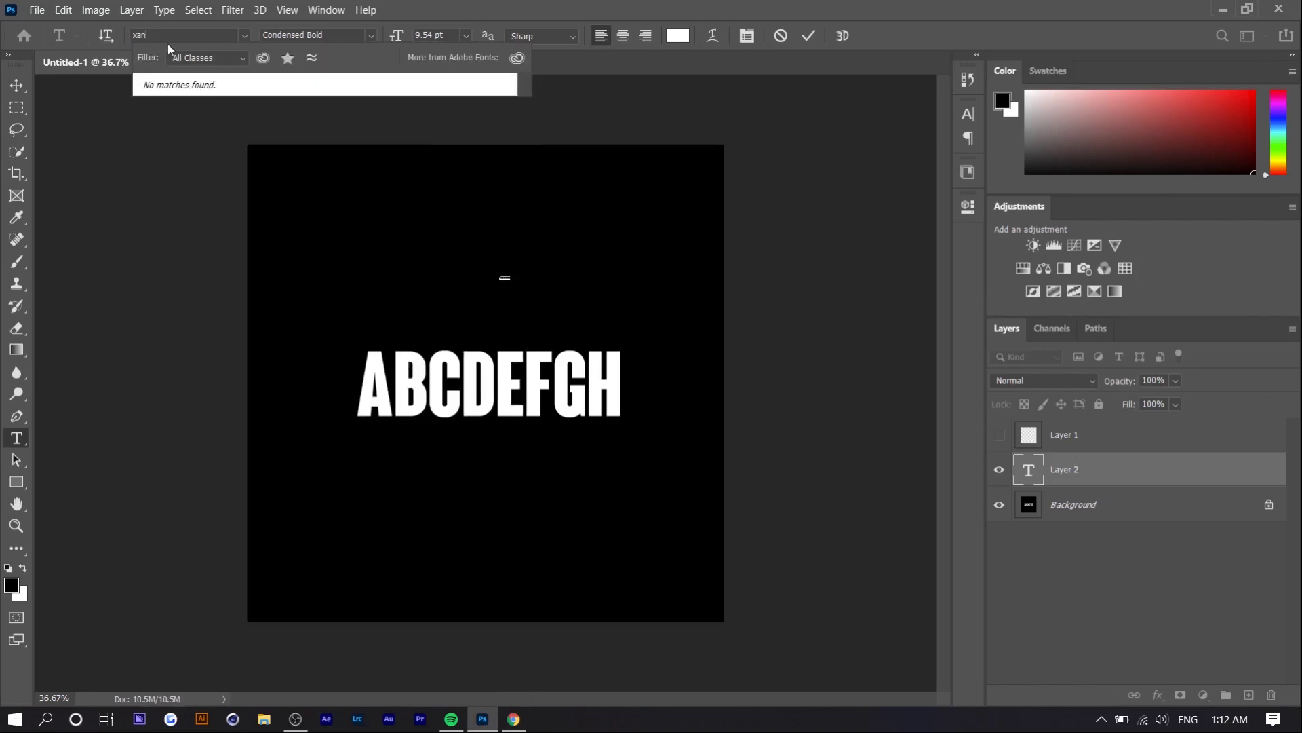
{"action": "key", "text": "alt+Tab"}
{"action": "left_click", "coordinate": [1178, 326]}
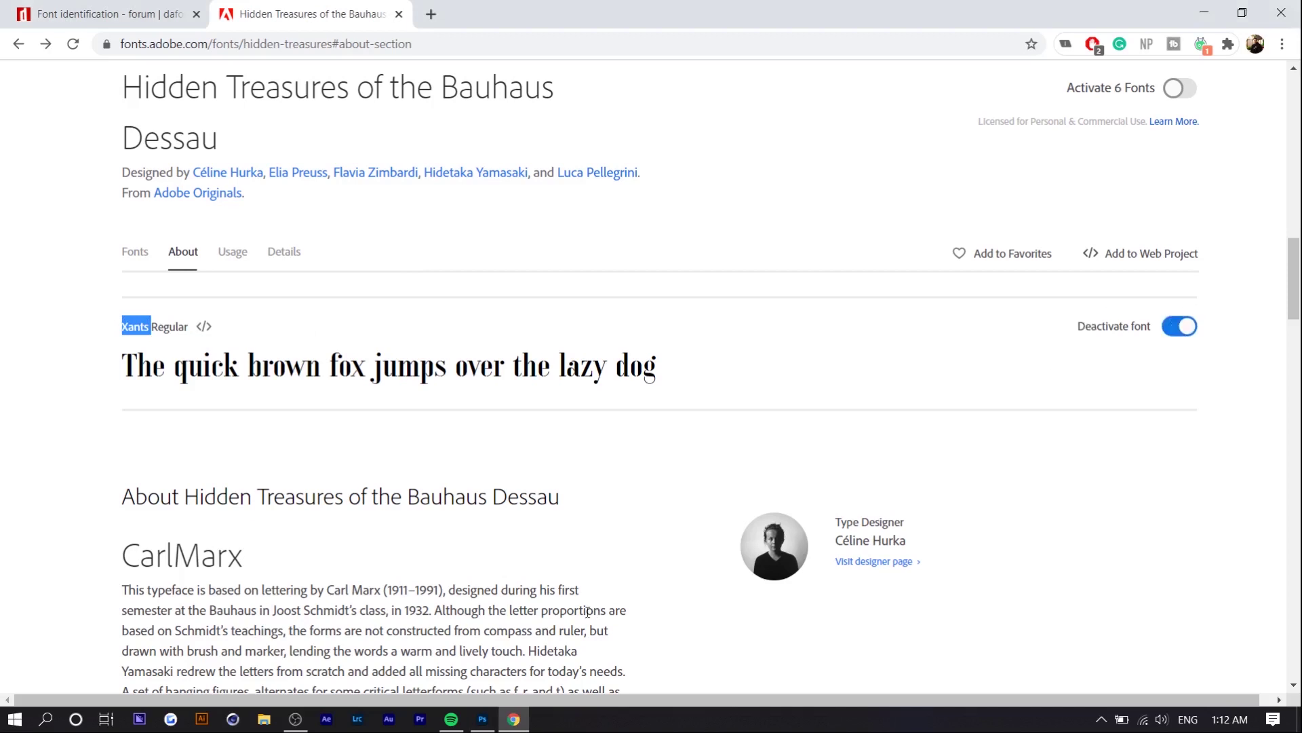
Apply Xants Regular to the Lorem Ipsum text, stretch it wider, and highlight the licence note
{"action": "key", "text": "alt+Tab"}
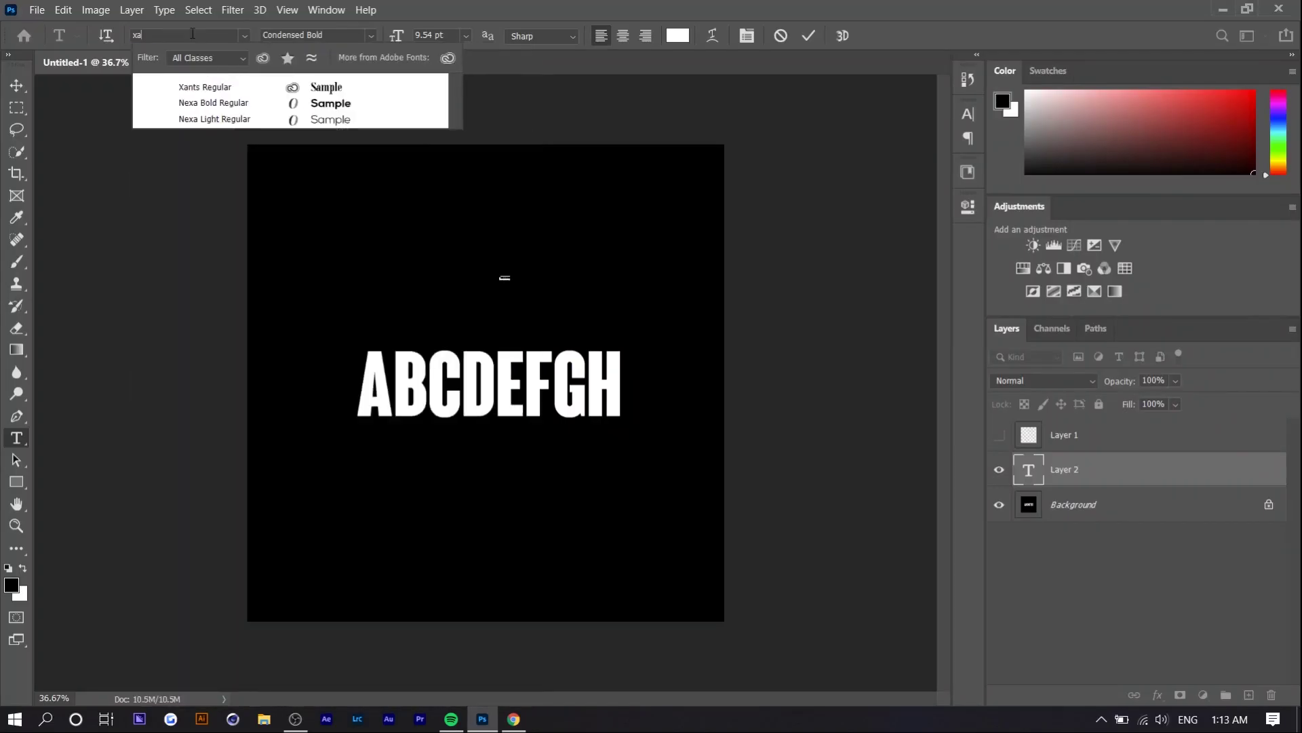
{"action": "left_click", "coordinate": [229, 86]}
{"action": "left_click", "coordinate": [17, 85]}
{"action": "key", "text": "ctrl+t"}
{"action": "left_click_drag", "start_coordinate": [518, 277], "coordinate": [597, 285]}
{"action": "key", "text": "Return"}
{"action": "key", "text": "alt+Tab"}
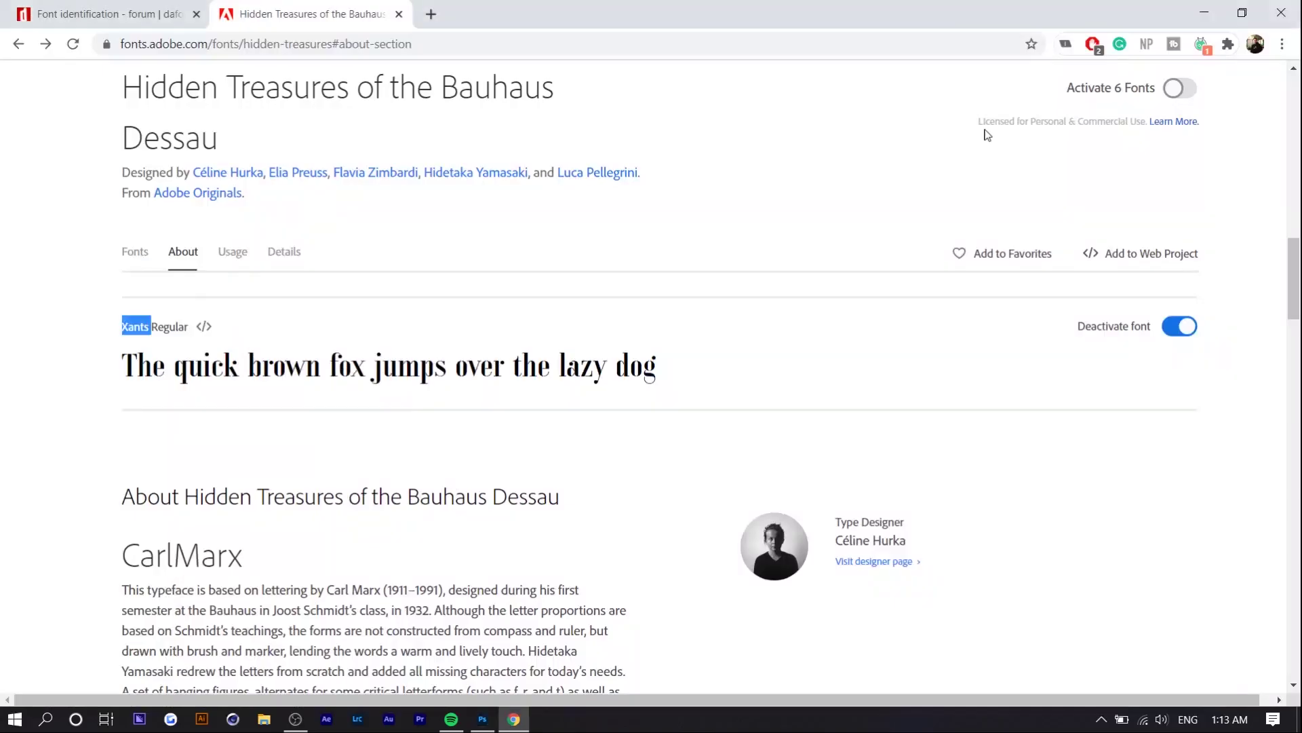
{"action": "left_click_drag", "start_coordinate": [983, 124], "coordinate": [1145, 124]}
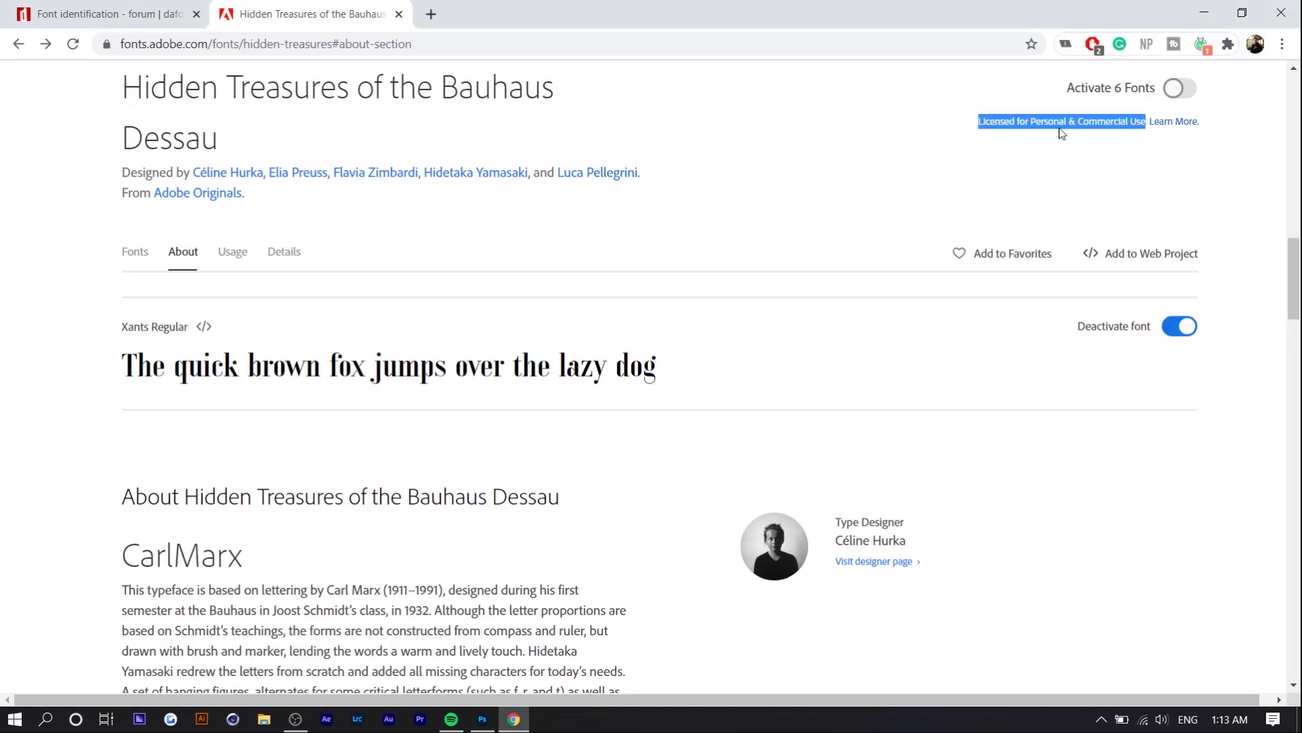
Read the Adobe Fonts licensing FAQ on commercial use in digital and print designs
{"action": "left_click", "coordinate": [1162, 122]}
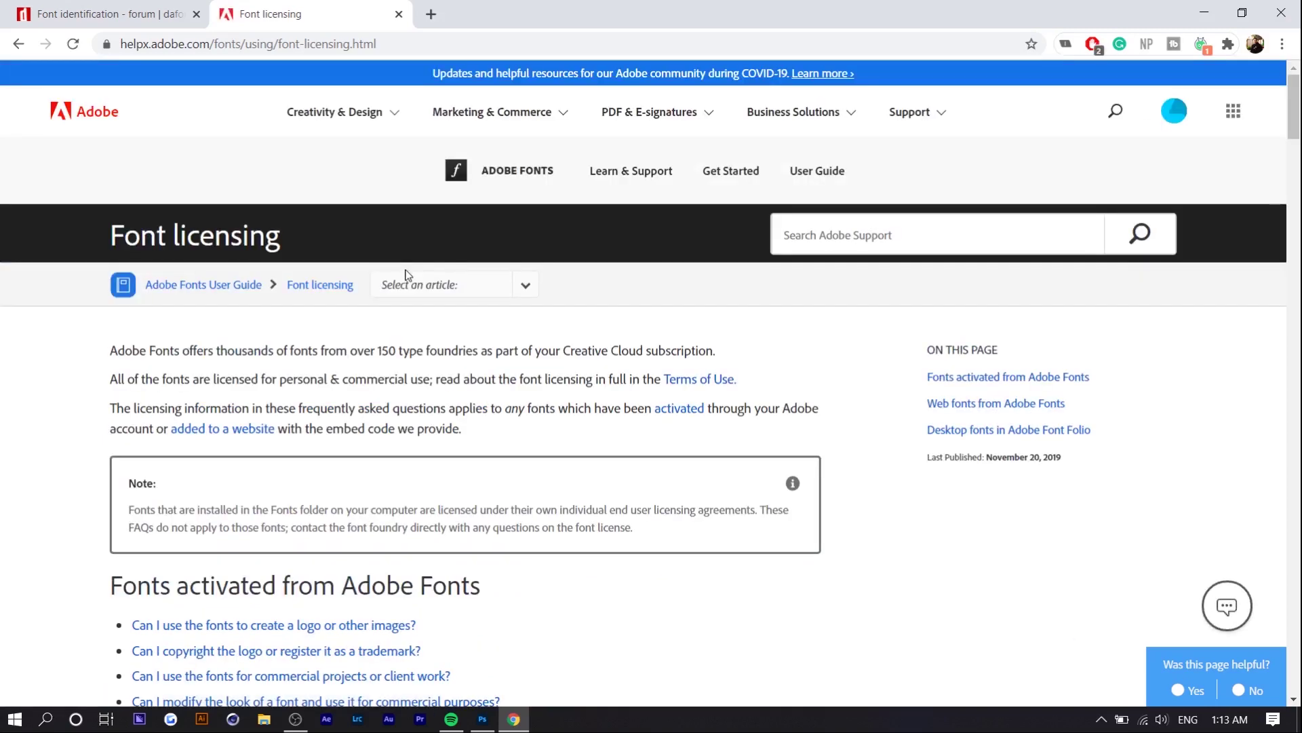
{"action": "left_click_drag", "start_coordinate": [110, 291], "coordinate": [614, 302]}
{"action": "left_click_drag", "start_coordinate": [134, 327], "coordinate": [587, 329]}
{"action": "key", "text": "ctrl+shift+Tab"}
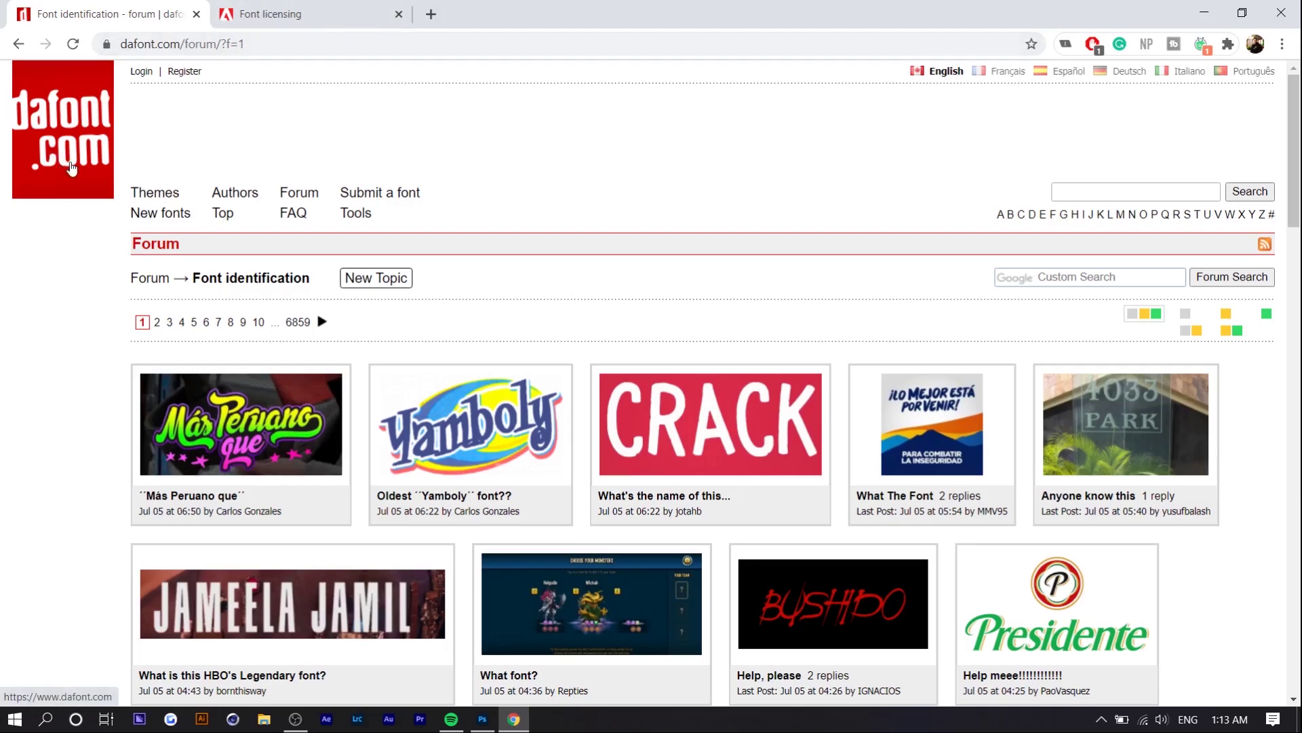
Scroll and reload the dafont Font identification forum list
{"action": "scroll", "coordinate": [580, 323], "scroll_direction": "down", "scroll_amount": 8}
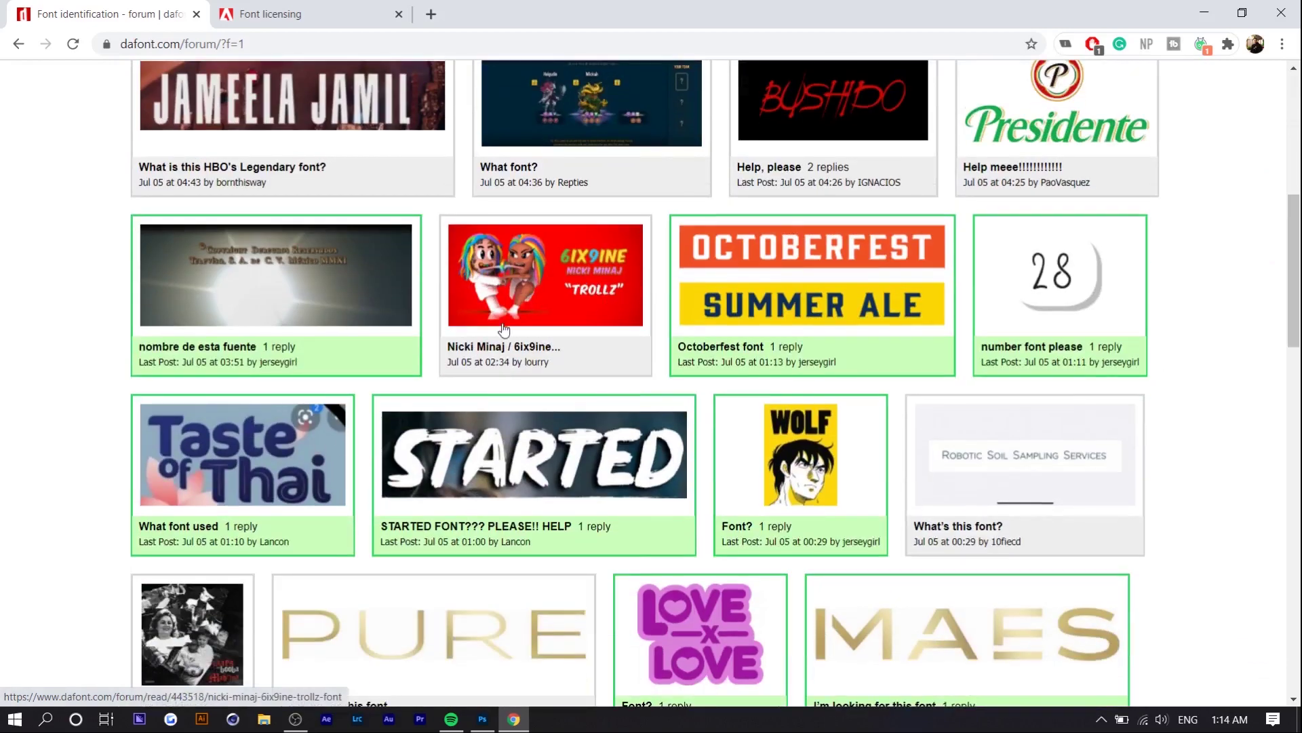
{"action": "scroll", "coordinate": [552, 303], "scroll_direction": "down", "scroll_amount": 11}
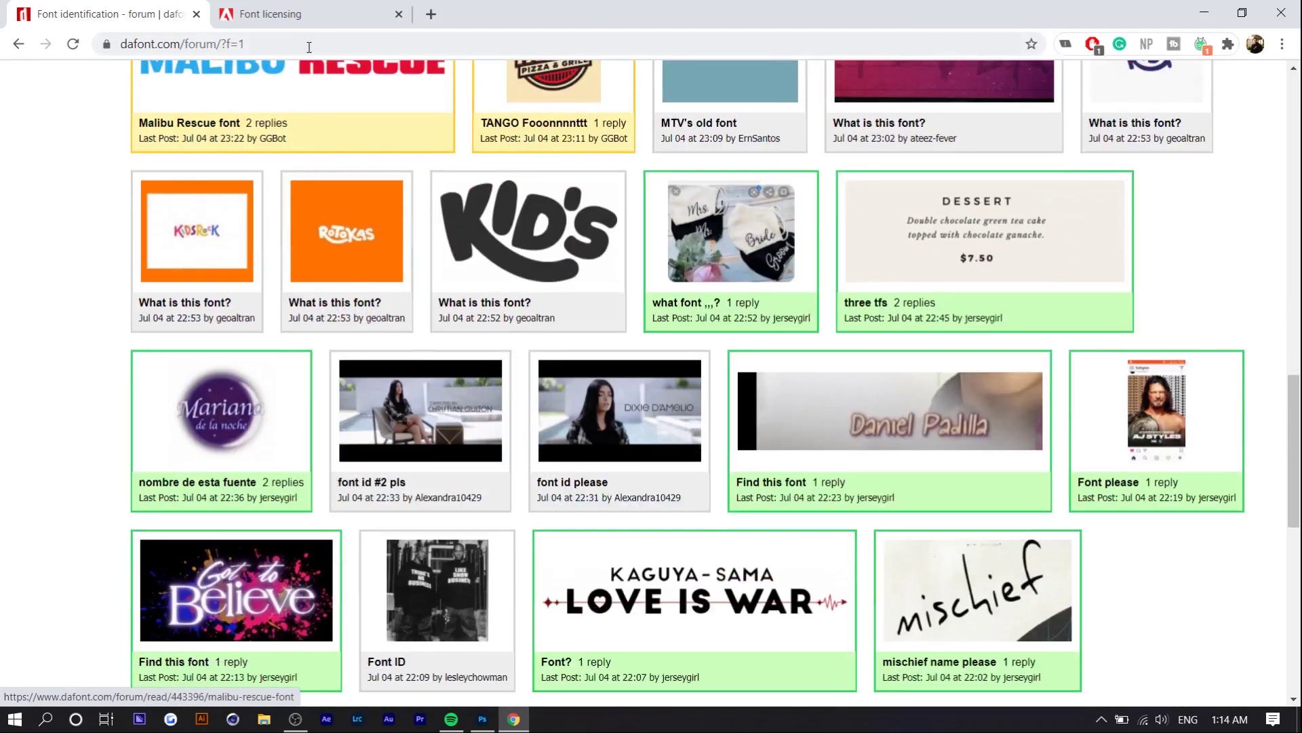
{"action": "left_click", "coordinate": [309, 46]}
{"action": "key", "text": "Return"}
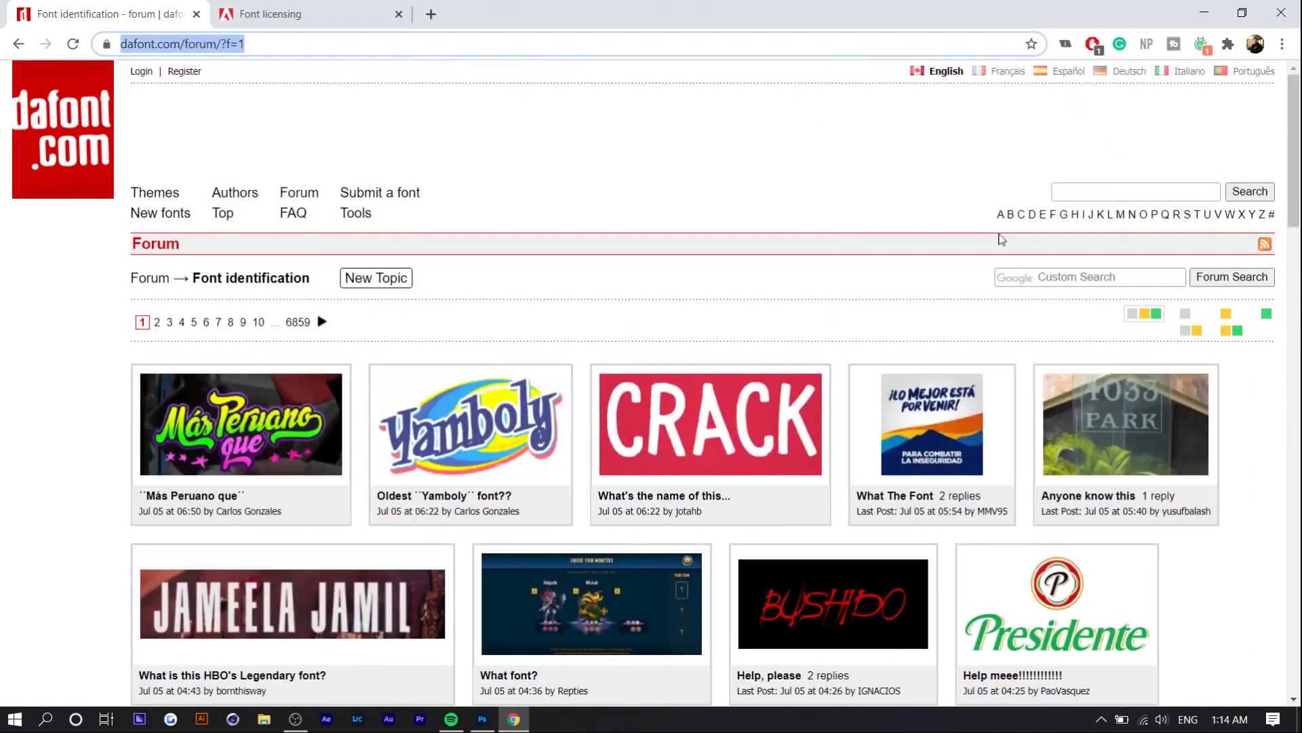
Search the forum for 'kanye'
{"action": "left_click", "coordinate": [1032, 283]}
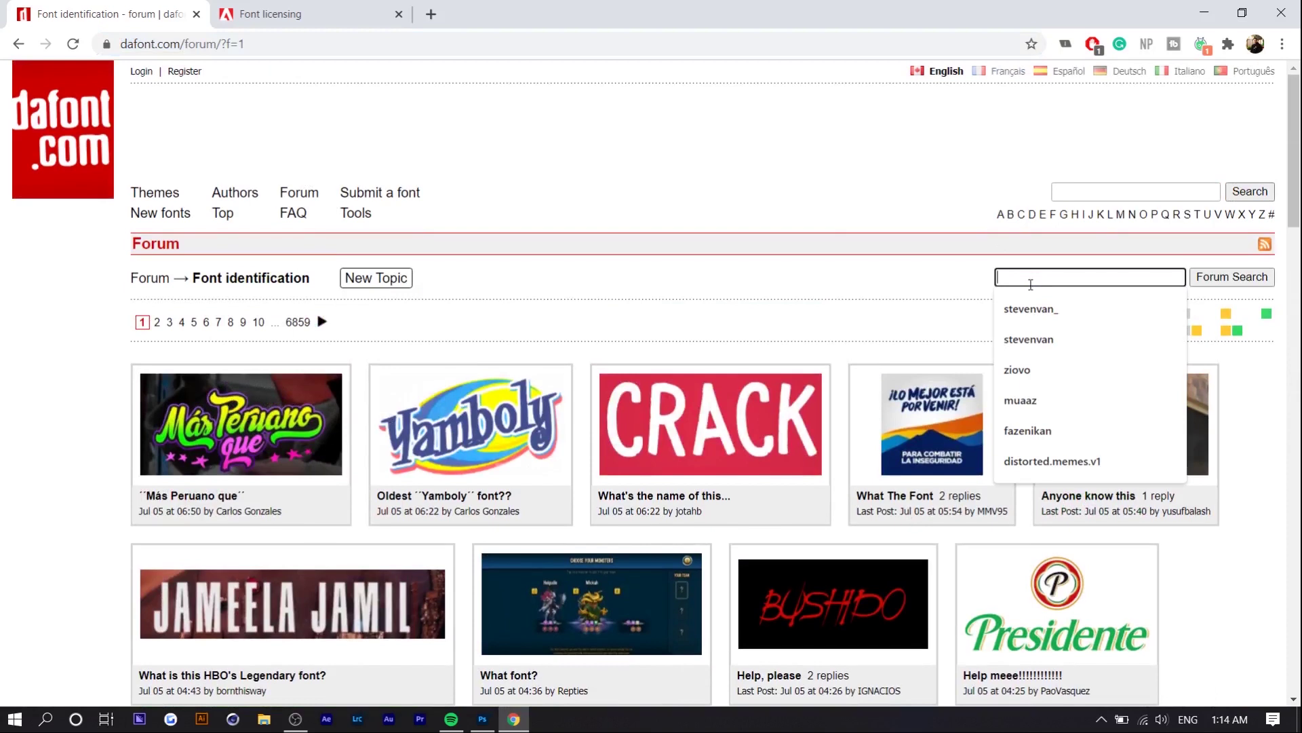
{"action": "type", "text": "kan"}
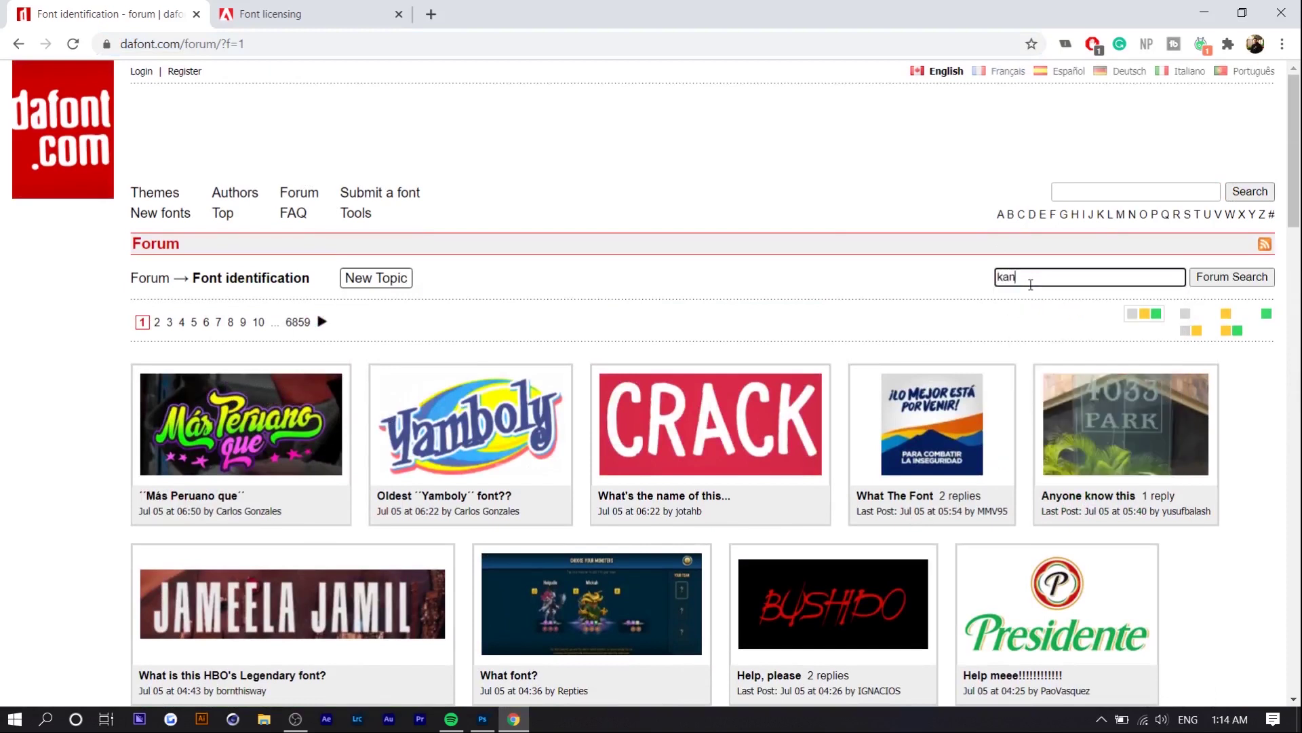
{"action": "key", "text": "Return"}
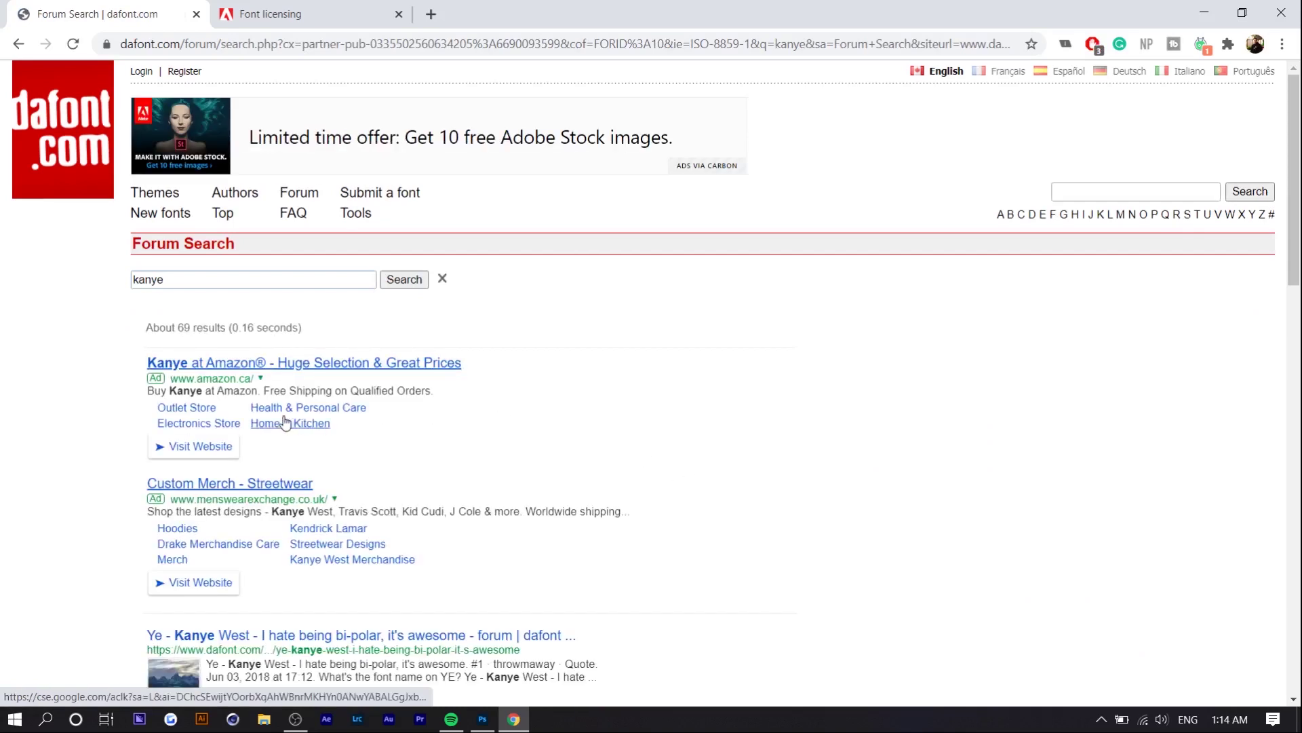
Highlight the Ye thread titles in the kanye search results
{"action": "scroll", "coordinate": [284, 416], "scroll_direction": "down", "scroll_amount": 4}
{"action": "left_click_drag", "start_coordinate": [140, 387], "coordinate": [211, 384]}
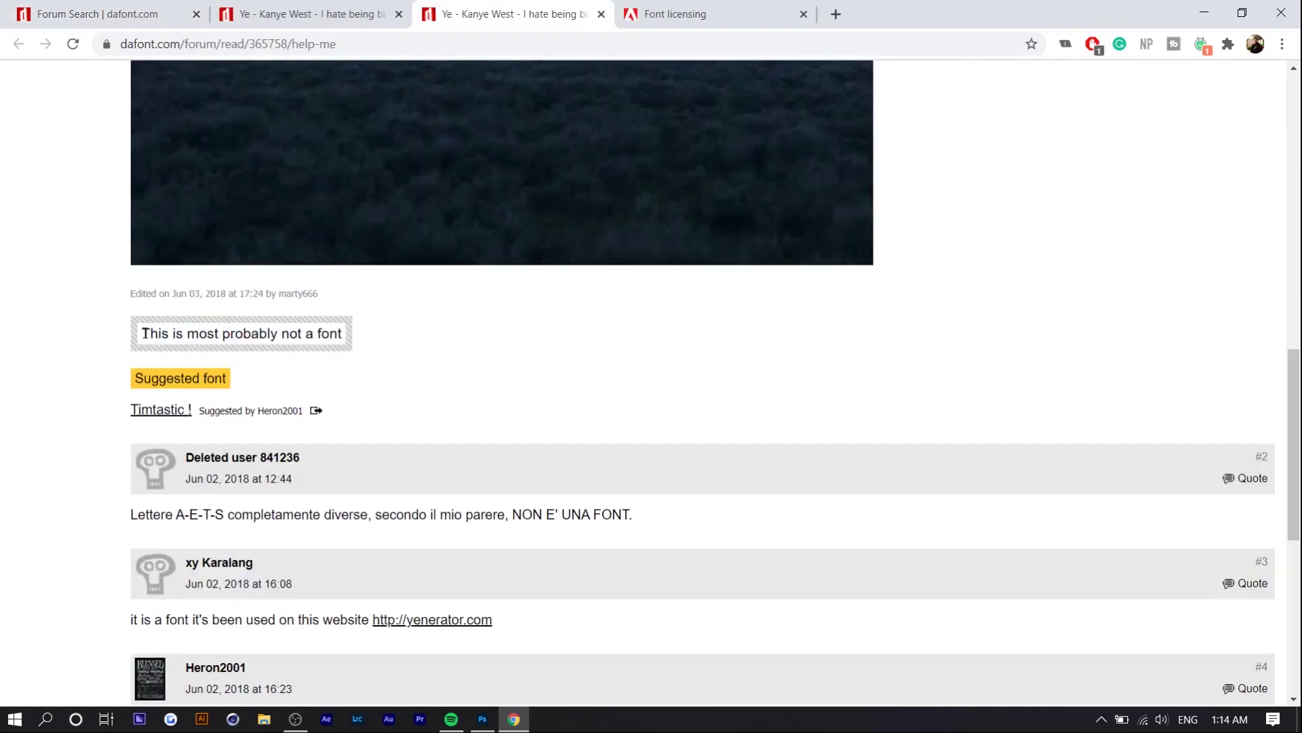
{"action": "left_click_drag", "start_coordinate": [140, 333], "coordinate": [329, 333]}
{"action": "left_click", "coordinate": [397, 337]}
{"action": "scroll", "coordinate": [380, 360], "scroll_direction": "up", "scroll_amount": 9}
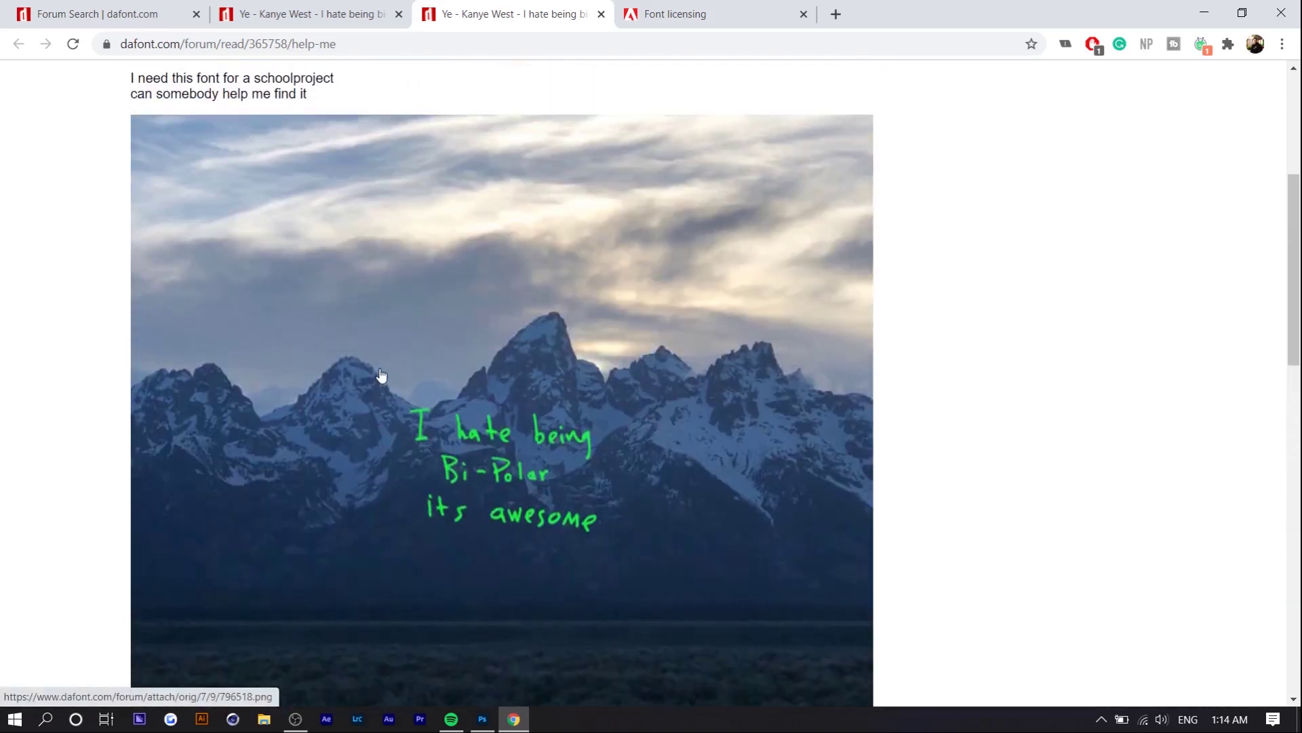
{"action": "scroll", "coordinate": [452, 458], "scroll_direction": "down", "scroll_amount": 10}
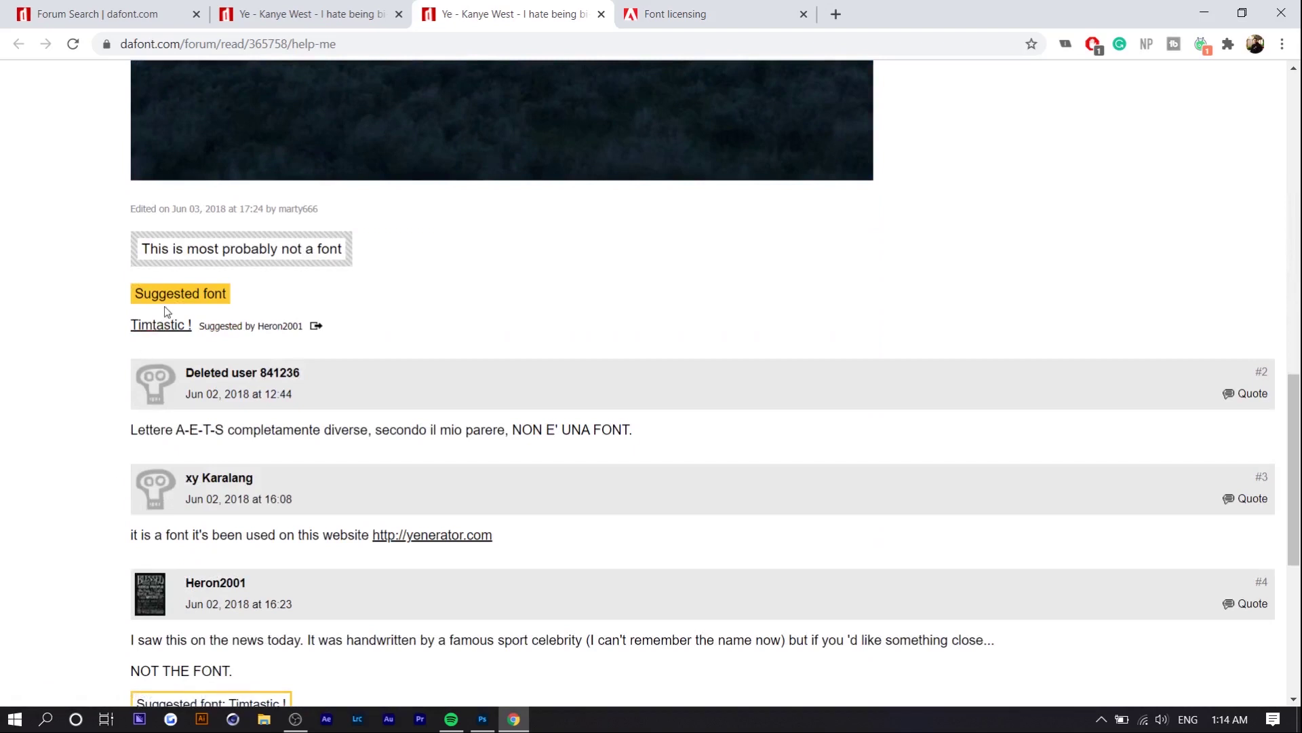
Open the suggested Timtastic ! font page and view its cover-text preview
{"action": "left_click", "coordinate": [163, 326]}
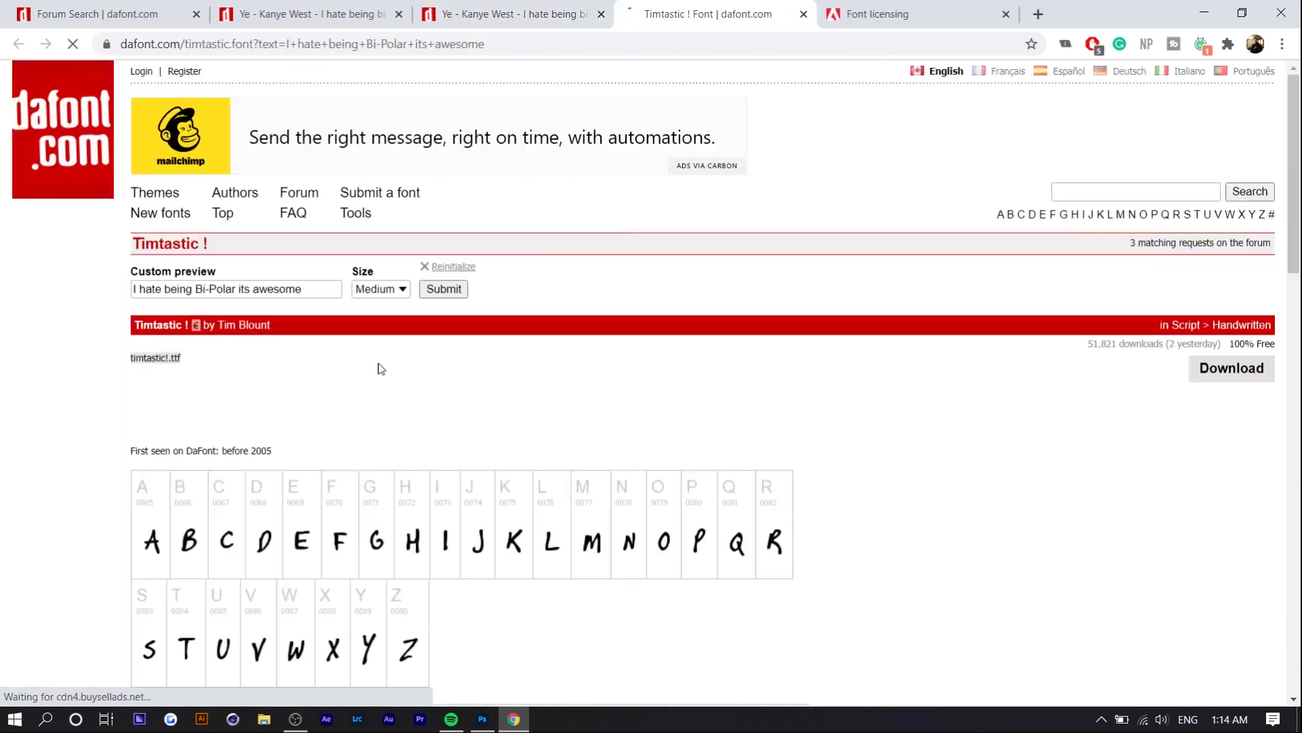
{"action": "scroll", "coordinate": [497, 410], "scroll_direction": "down", "scroll_amount": 3}
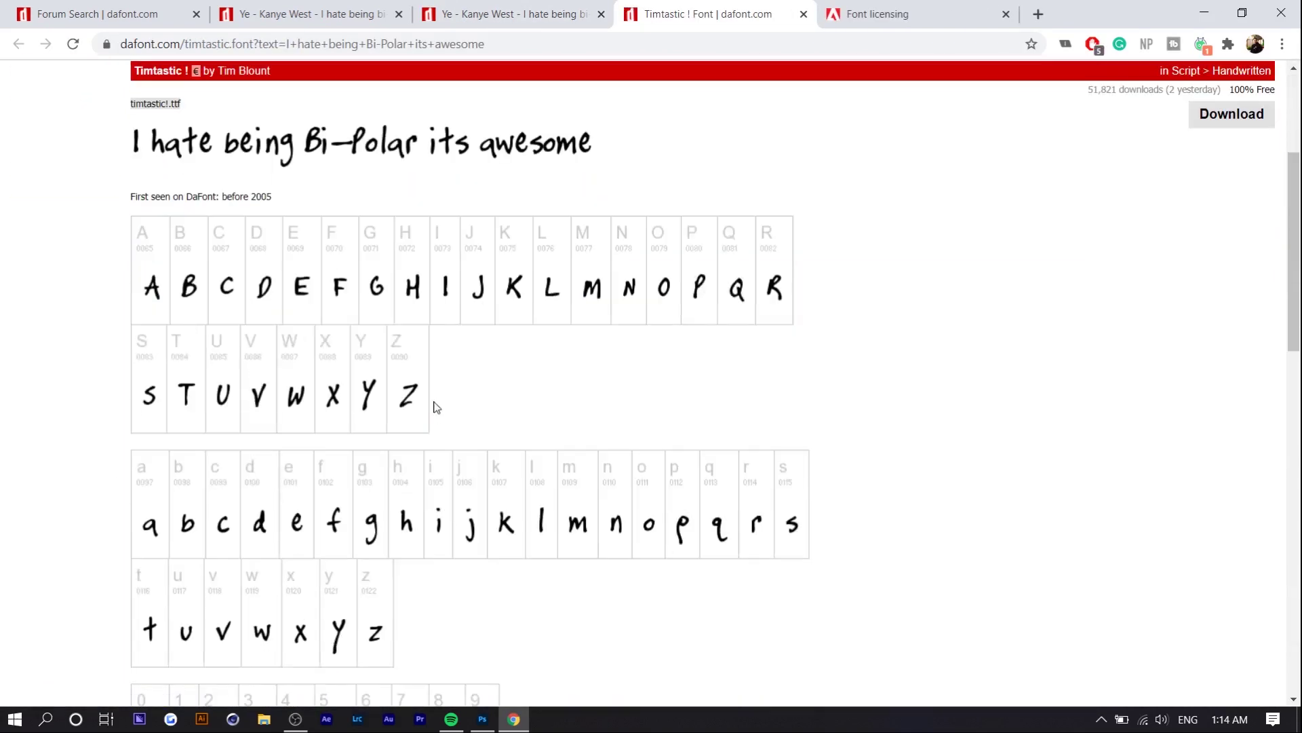
{"action": "scroll", "coordinate": [430, 389], "scroll_direction": "up", "scroll_amount": 3}
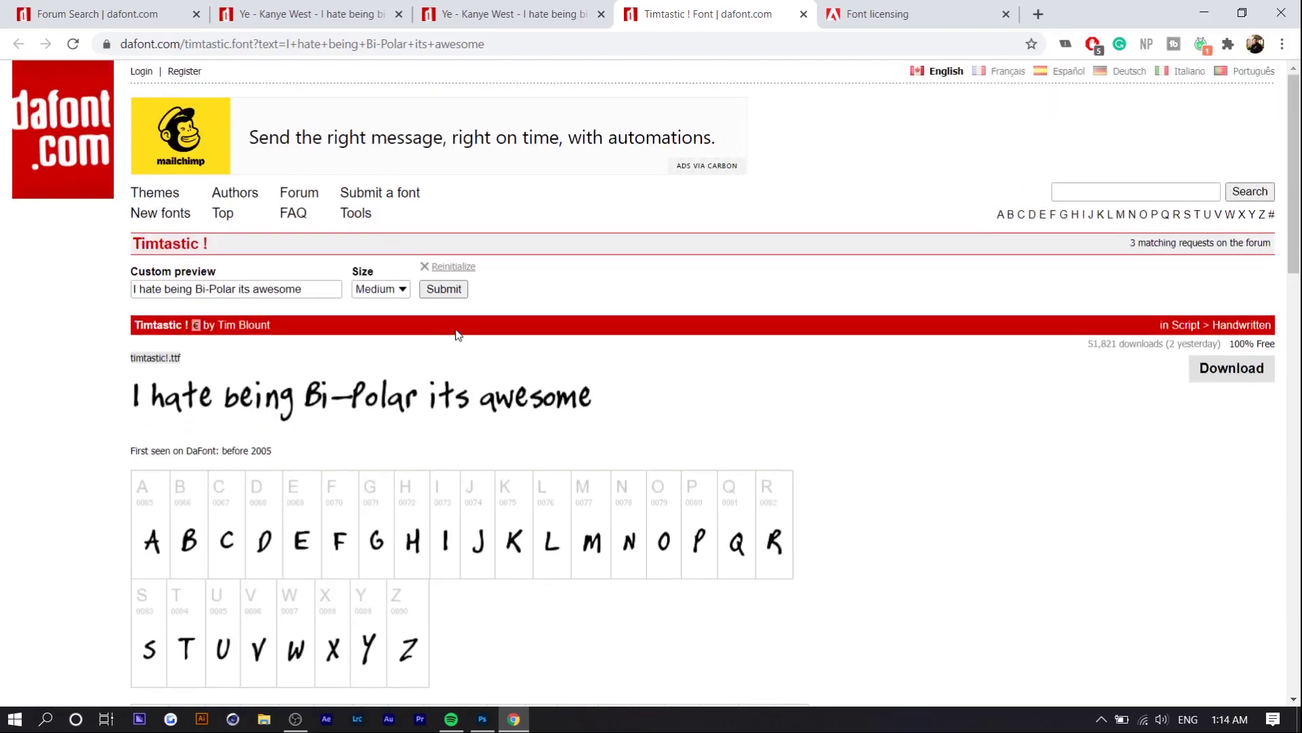
Briefly check the Photoshop document, then view both Ye forum threads
{"action": "left_click", "coordinate": [483, 719]}
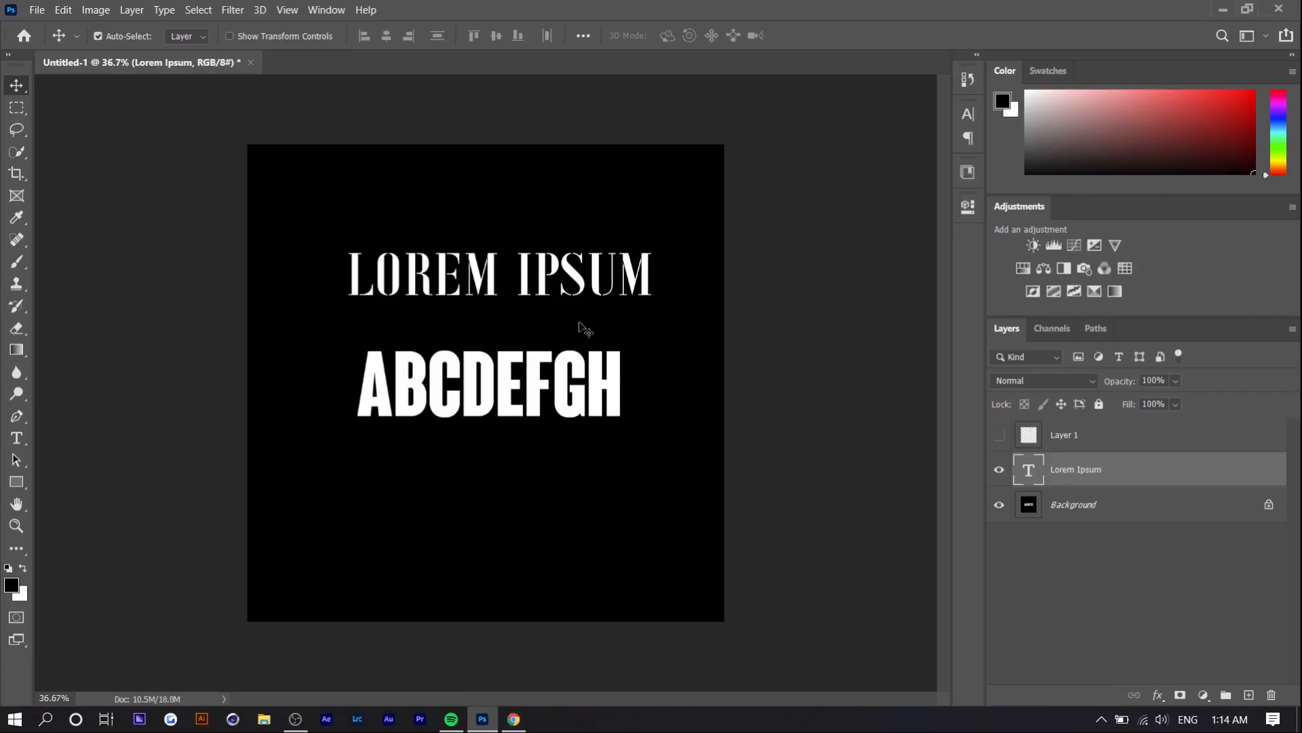
{"action": "left_click", "coordinate": [17, 438]}
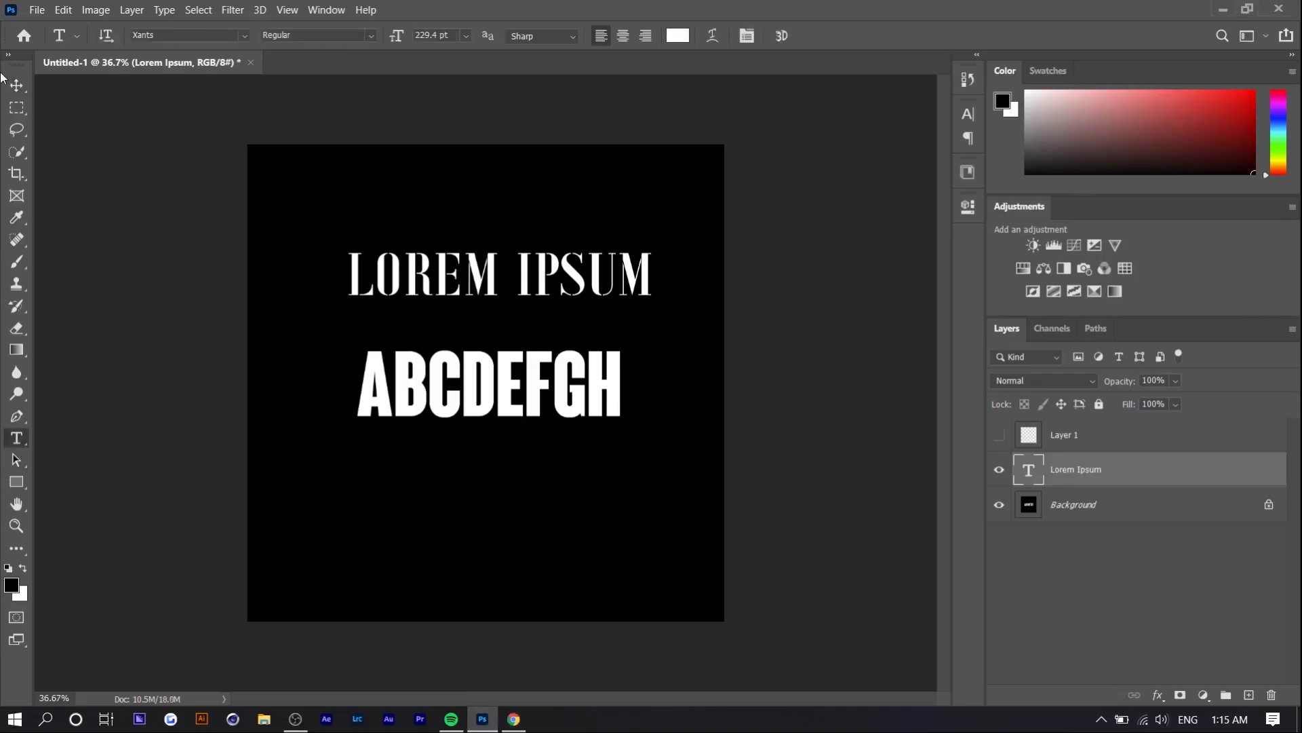
{"action": "left_click", "coordinate": [21, 89]}
{"action": "left_click", "coordinate": [514, 719]}
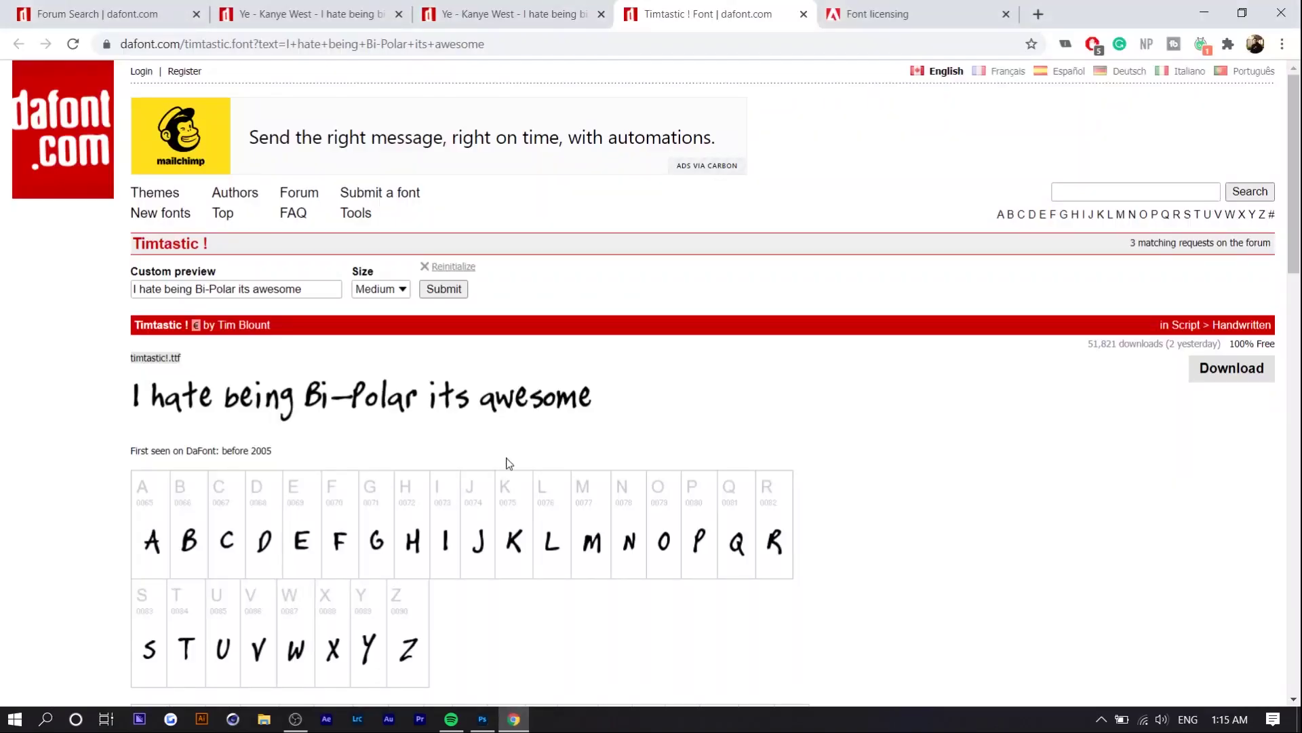
{"action": "left_click", "coordinate": [515, 9]}
{"action": "left_click", "coordinate": [326, 12]}
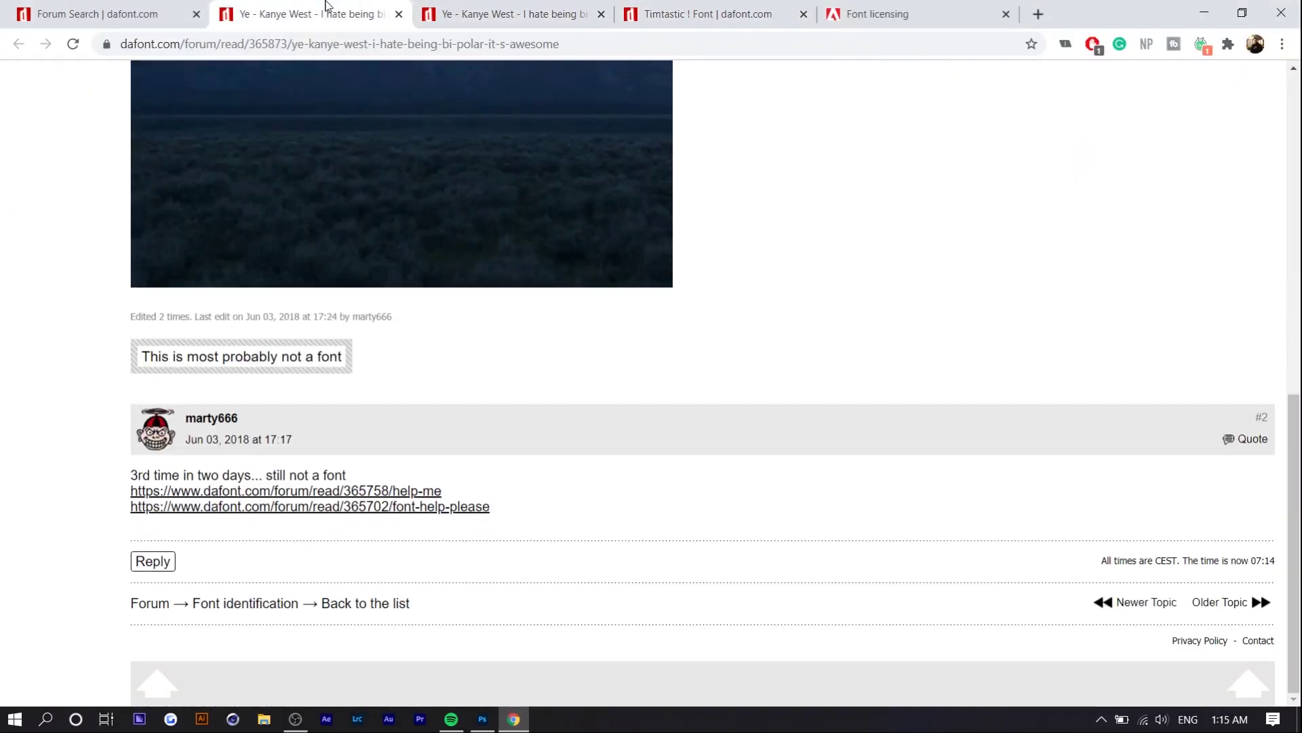